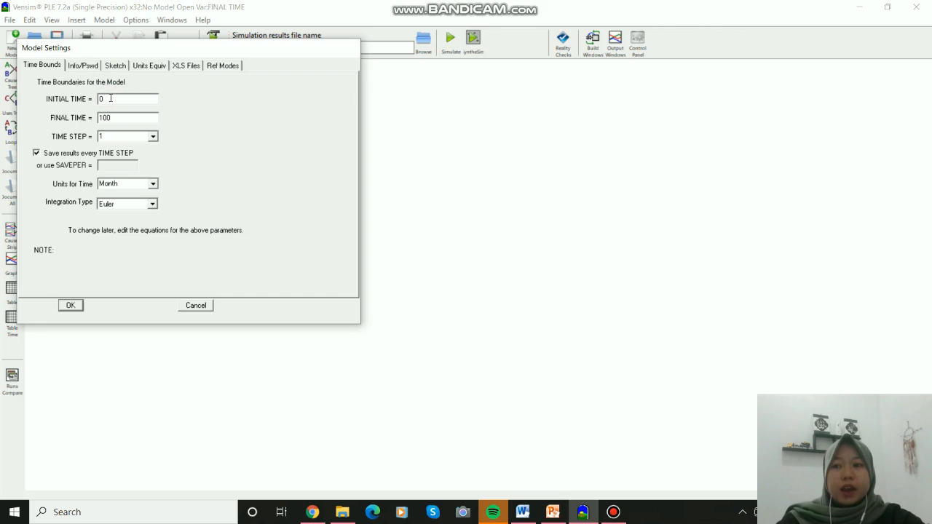
# Set the model's initial time to 2020 and its final time to 2025.
pyautogui.press('BackSpace')
pyautogui.write('2020')
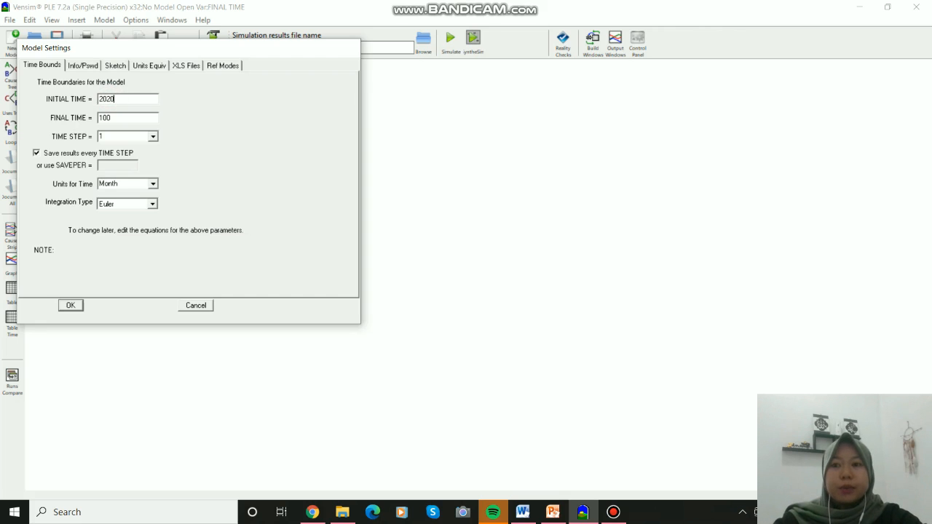
pyautogui.click(125, 118)
pyautogui.press('BackSpace')
pyautogui.press('BackSpace')
pyautogui.write('2025')
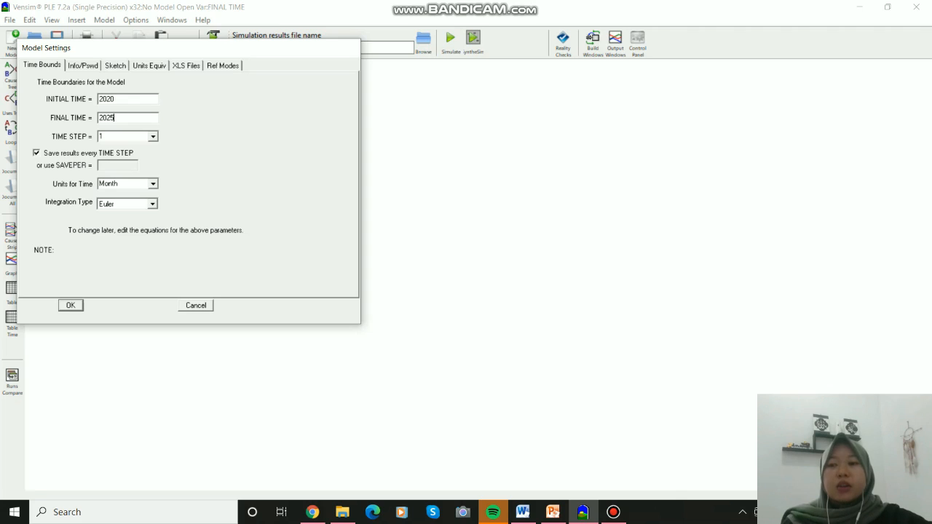
# Choose Year as the units for time and accept the model settings to create the blank model.
pyautogui.click(153, 184)
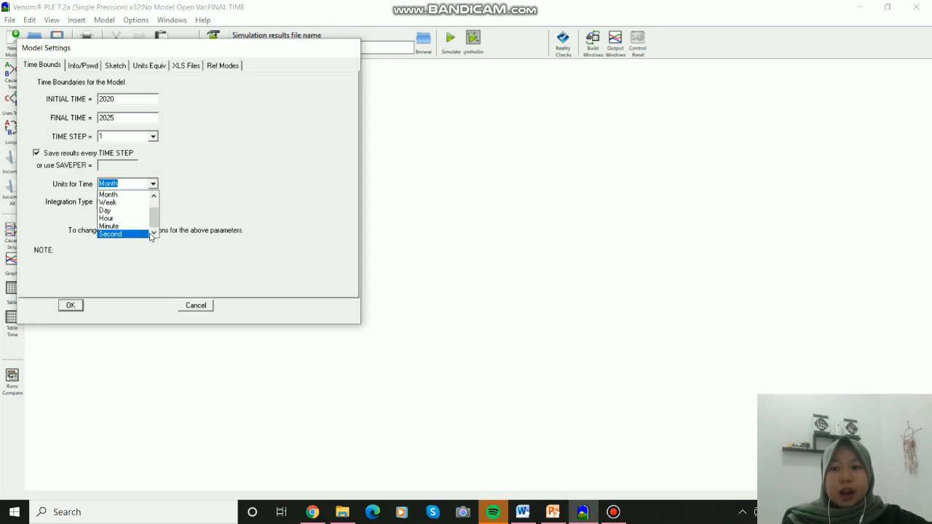
pyautogui.click(154, 196)
pyautogui.click(154, 196)
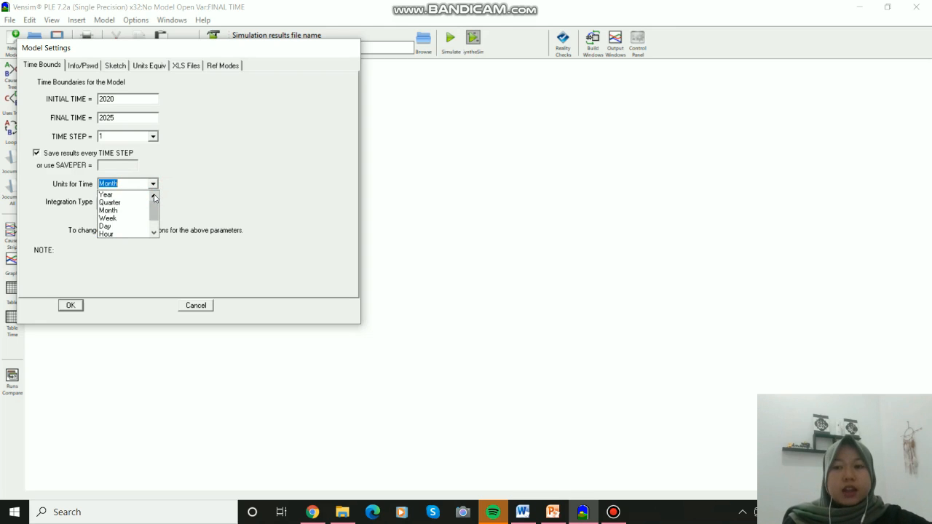
pyautogui.click(132, 198)
pyautogui.click(71, 306)
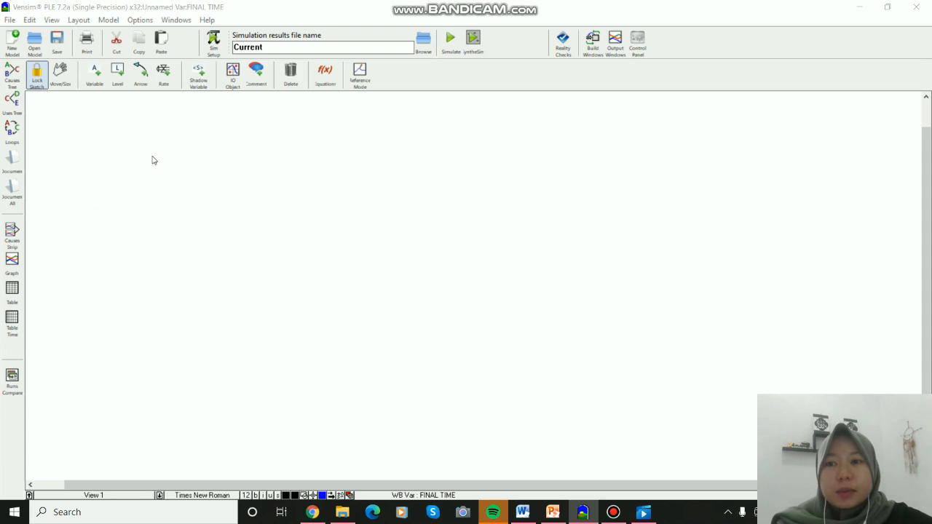
# Add a variable named "Produksi BBM" to the empty sketch, left of its centre.
pyautogui.click(95, 76)
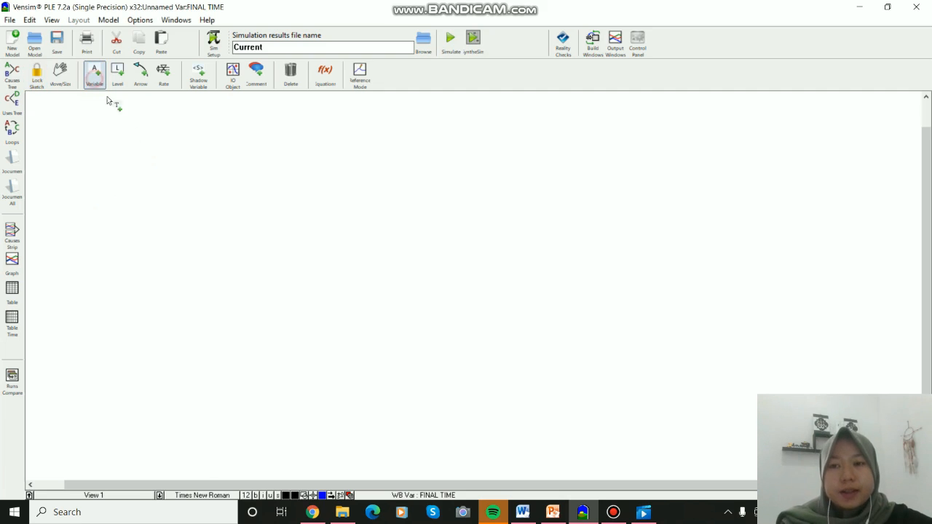
pyautogui.click(335, 226)
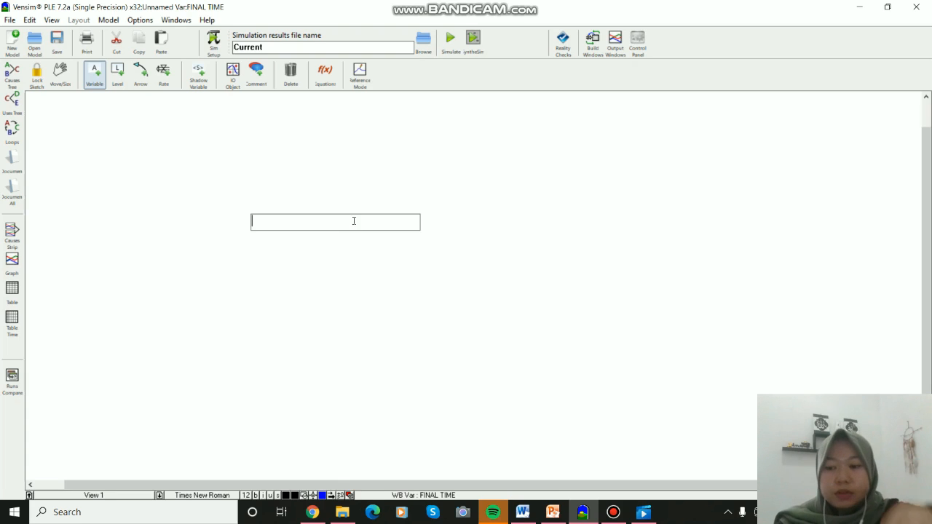
pyautogui.write('Produ')
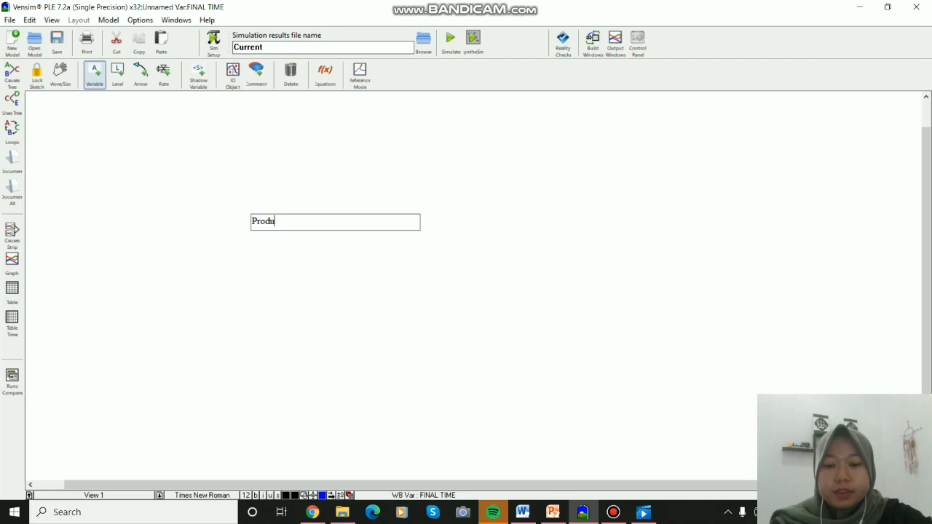
pyautogui.write('ksi BBM')
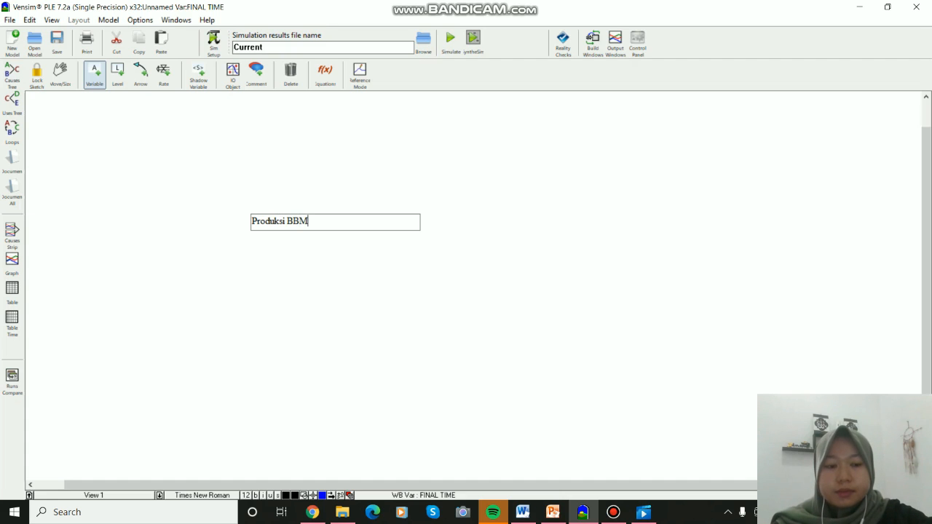
pyautogui.press('Return')
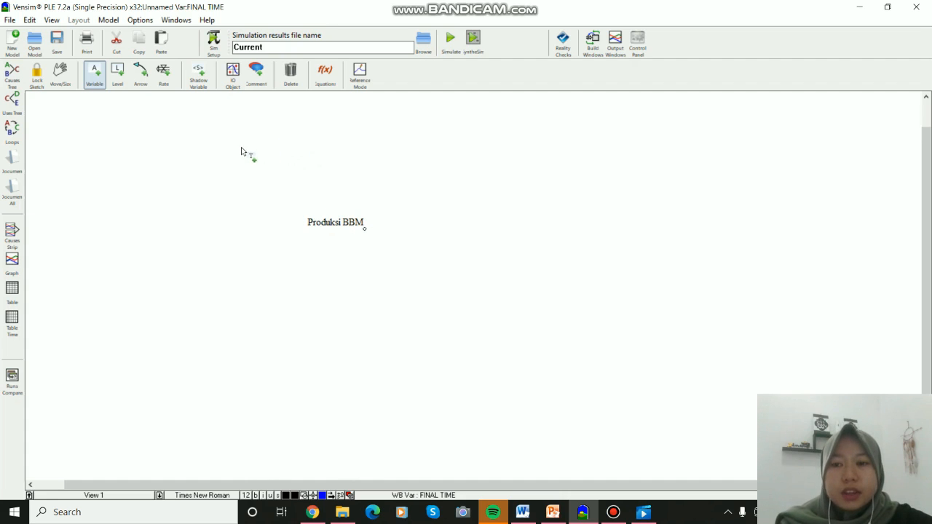
# Add a variable named "Jumlah Penduduk" above and to the left of Produksi BBM.
pyautogui.click(213, 140)
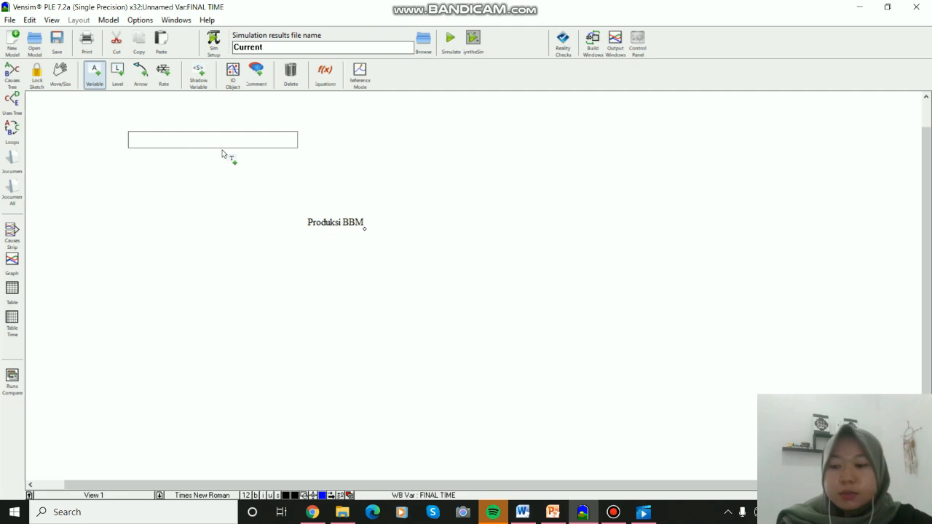
pyautogui.write('Jumlah ')
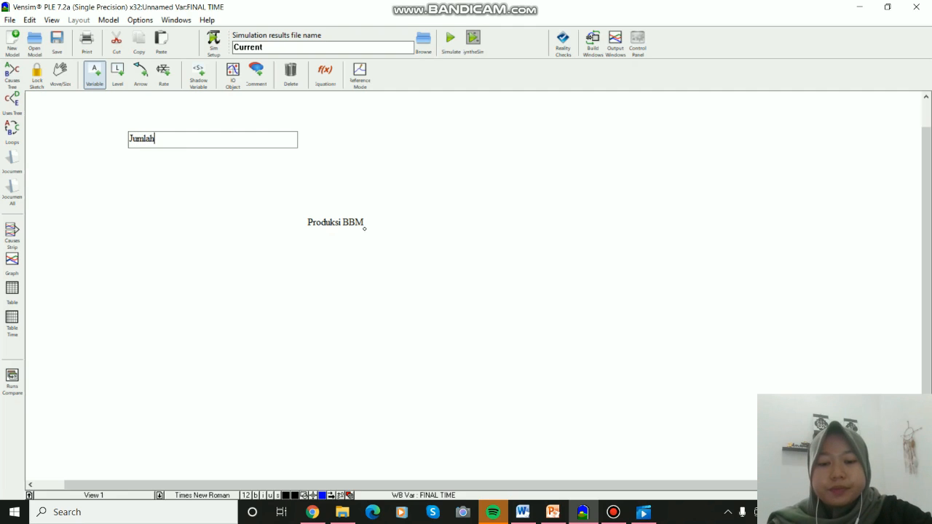
pyautogui.write('Penduduk')
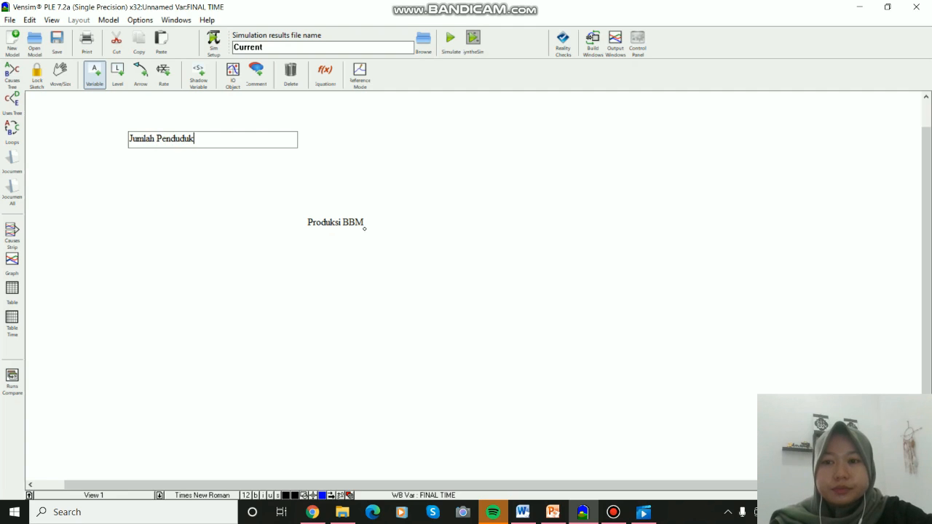
pyautogui.press('Return')
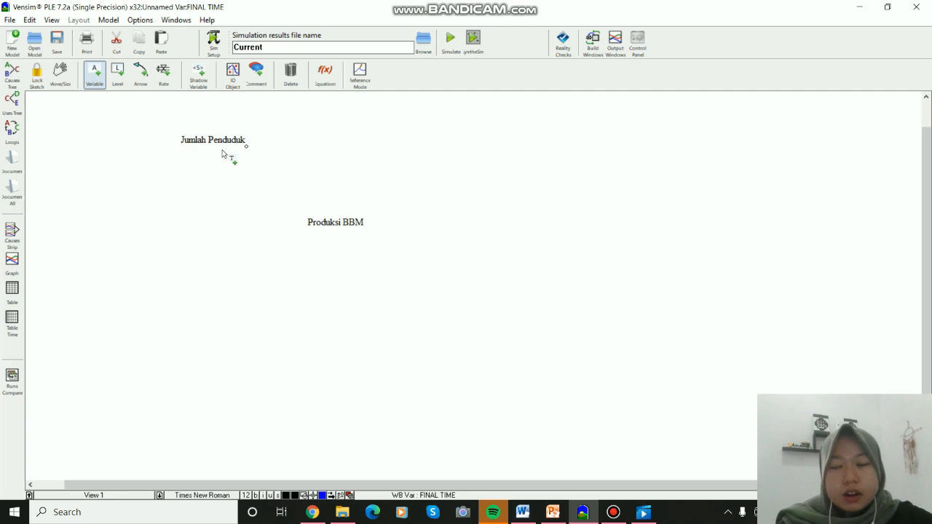
# Add a variable named "Luas Ladang Minyak" to the left of Produksi BBM, below Jumlah Penduduk.
pyautogui.click(95, 216)
pyautogui.write('Luas Ladang Minya')
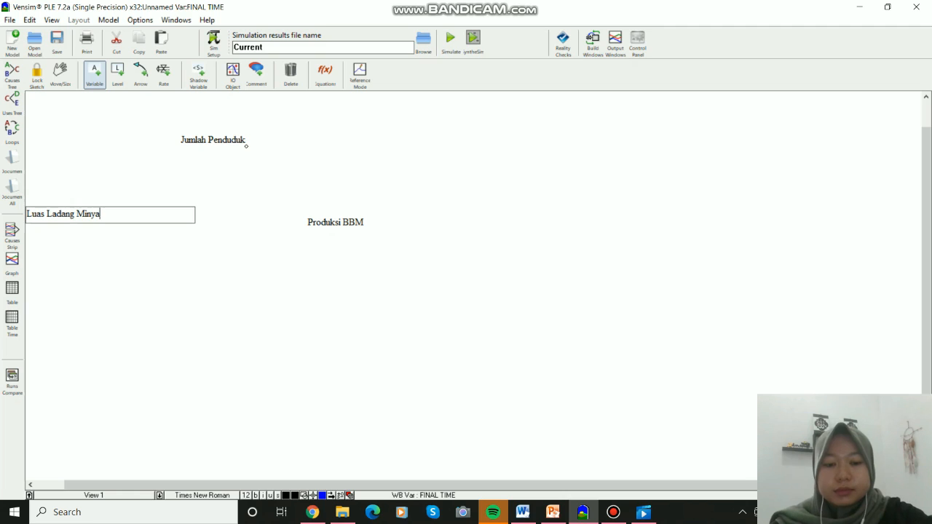
pyautogui.write('k')
pyautogui.press('Return')
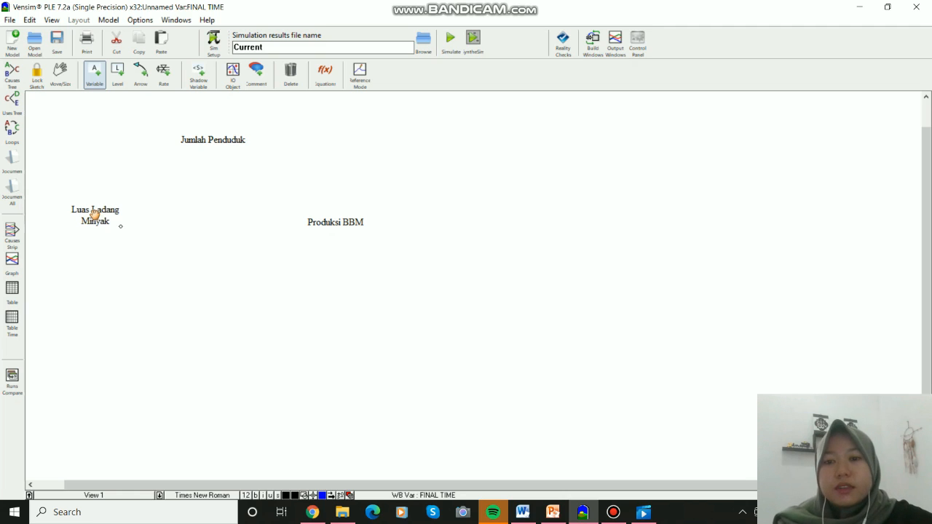
# Add a variable named "Tingkat Permintaan BBM" below and to the right of Luas Ladang Minyak.
pyautogui.click(172, 291)
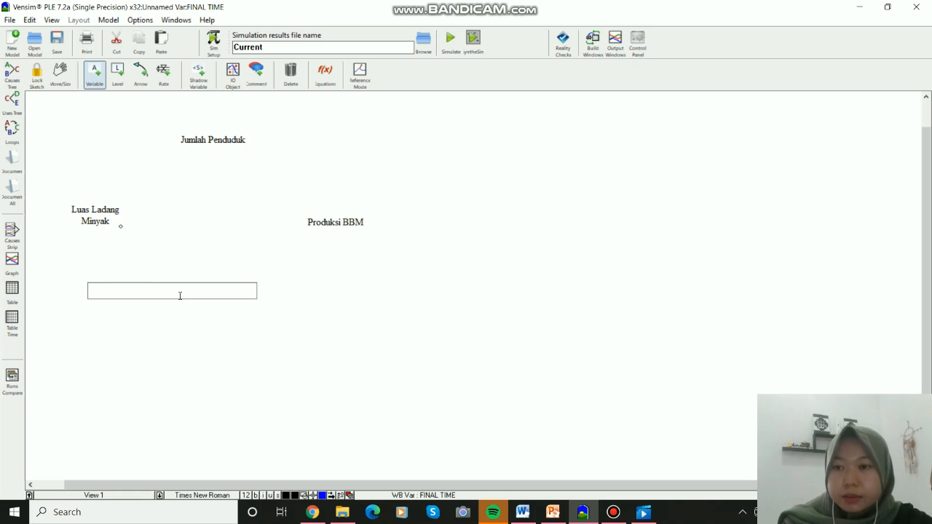
pyautogui.write('Tin')
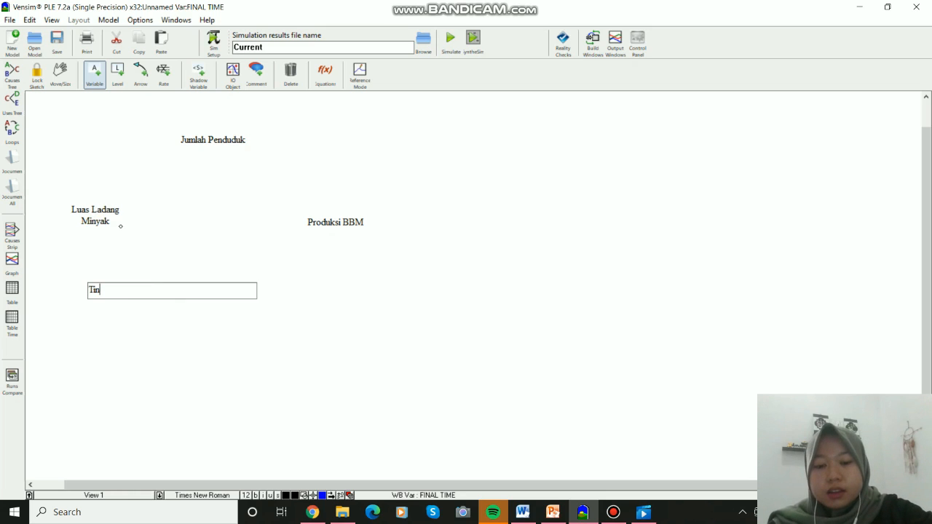
pyautogui.write('gkat Per')
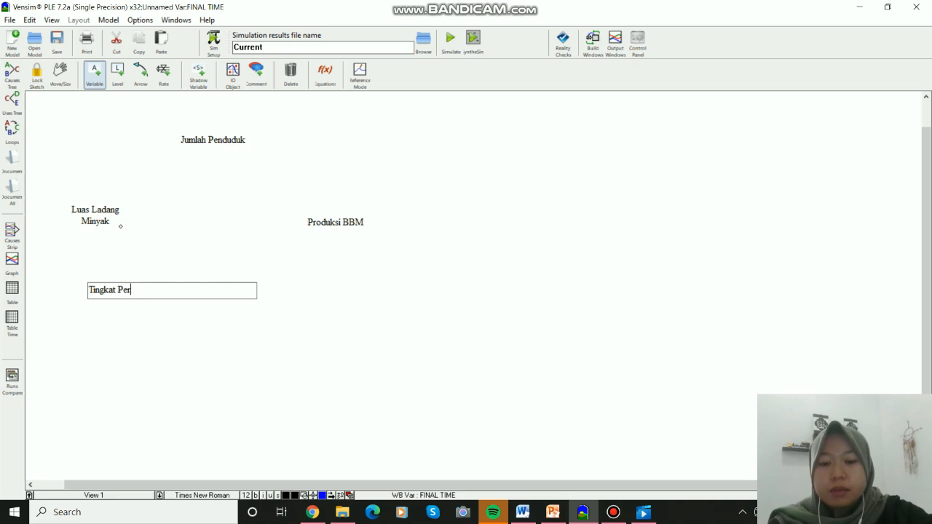
pyautogui.write('mintaan BBM')
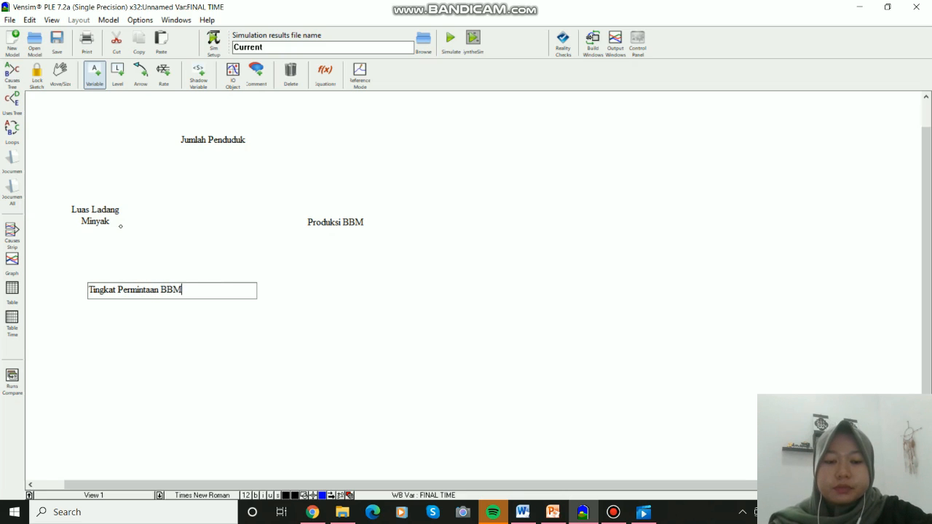
pyautogui.press('Return')
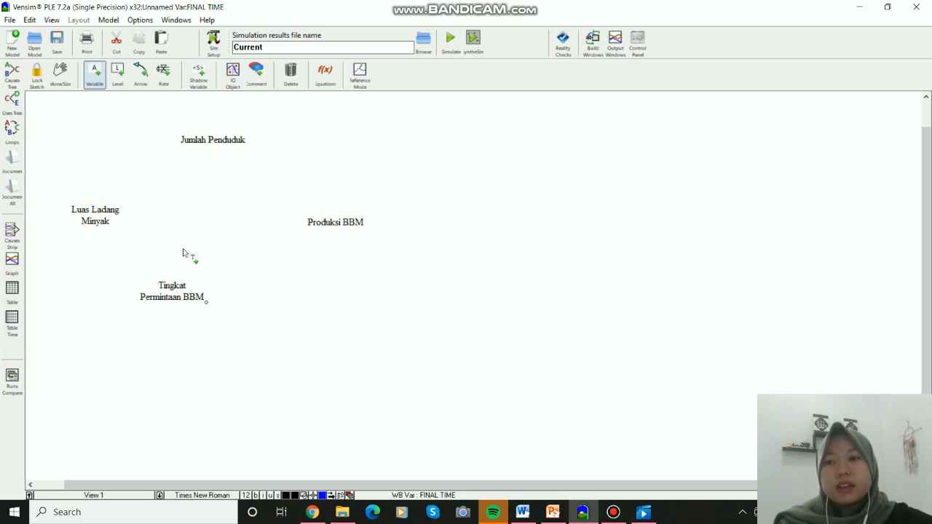
# Reposition Tingkat Permintaan BBM and Luas Ladang Minyak down and to the right, and Jumlah Penduduk slightly down, around Produksi BBM.
pyautogui.click(53, 86)
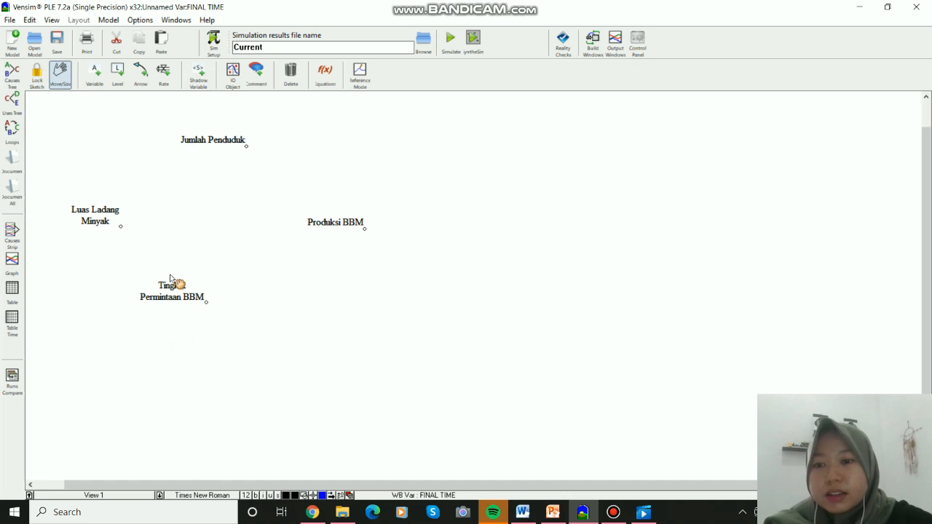
pyautogui.moveTo(170, 294); pyautogui.dragTo(217, 321)
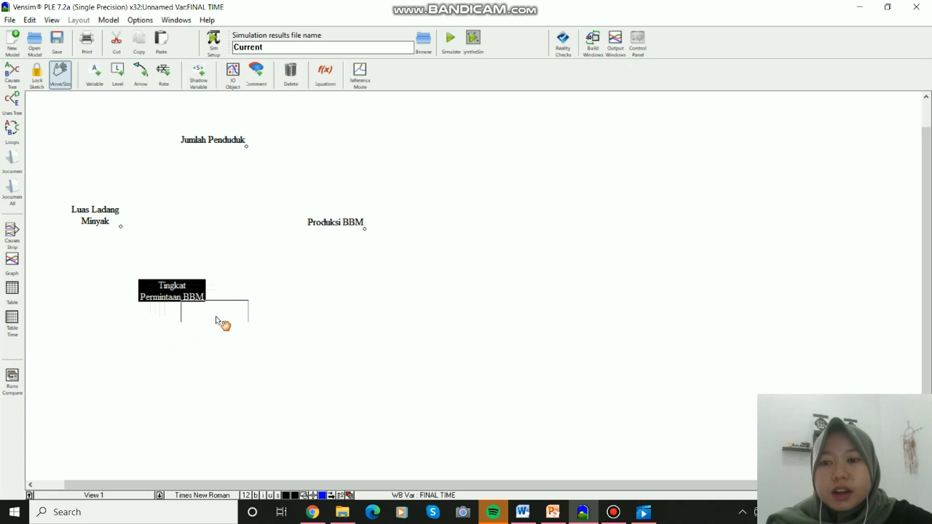
pyautogui.moveTo(97, 207); pyautogui.dragTo(138, 227)
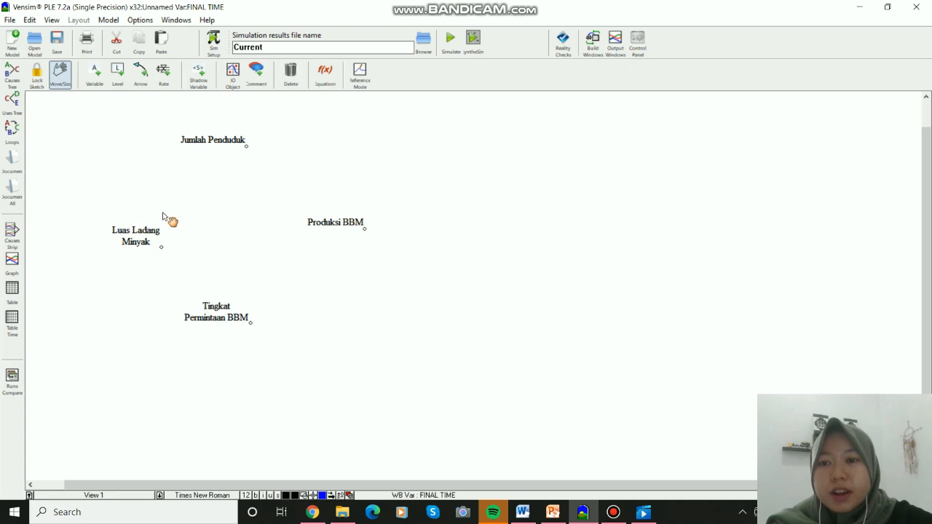
pyautogui.click(207, 146)
pyautogui.moveTo(212, 150); pyautogui.dragTo(207, 163)
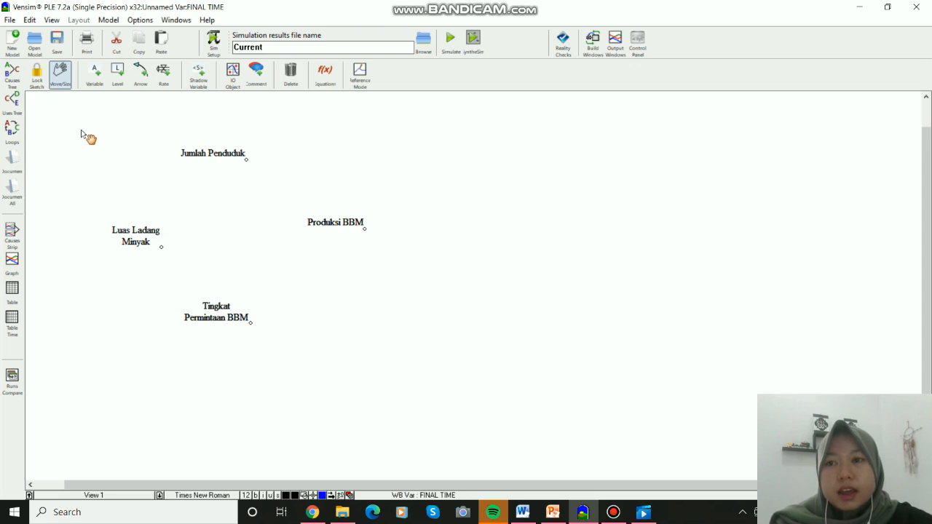
# Draw causal arrows from Jumlah Penduduk, Luas Ladang Minyak and Tingkat Permintaan BBM to Produksi BBM.
pyautogui.click(141, 75)
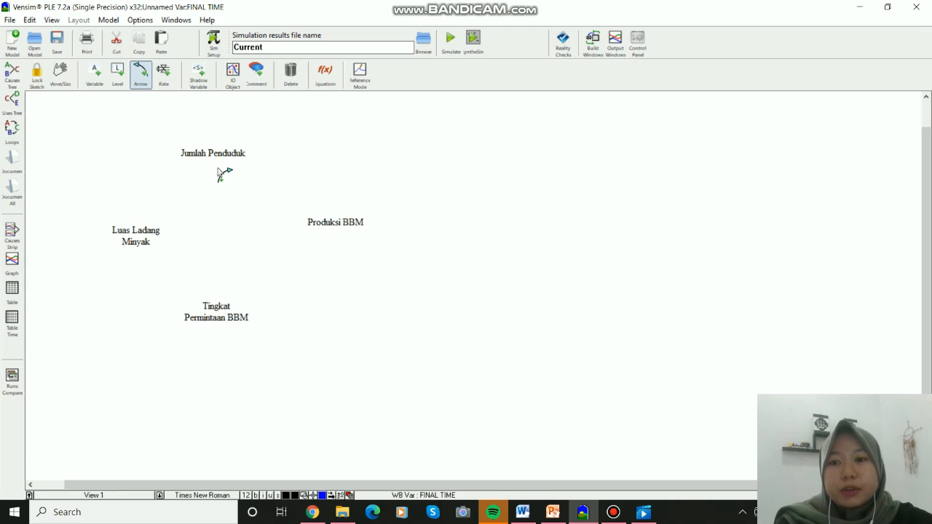
pyautogui.click(228, 156)
pyautogui.click(337, 226)
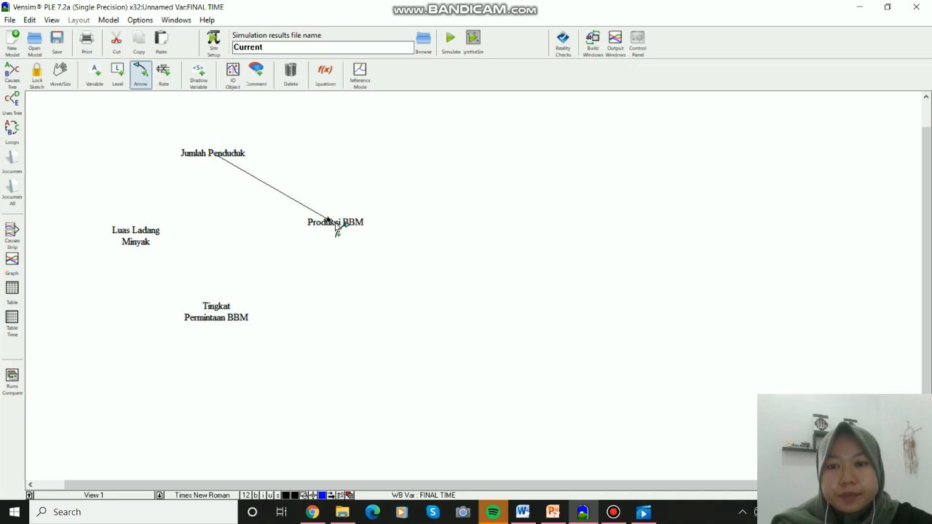
pyautogui.click(145, 242)
pyautogui.click(327, 229)
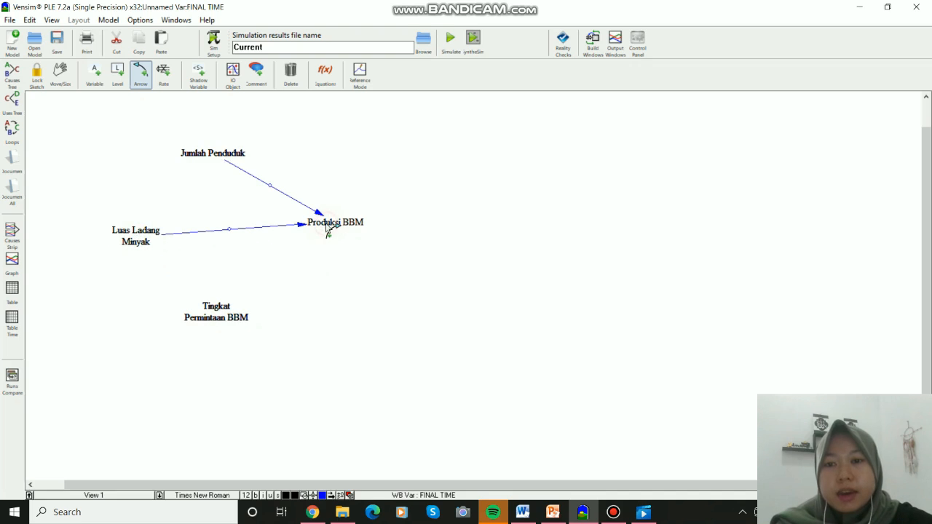
pyautogui.click(335, 227)
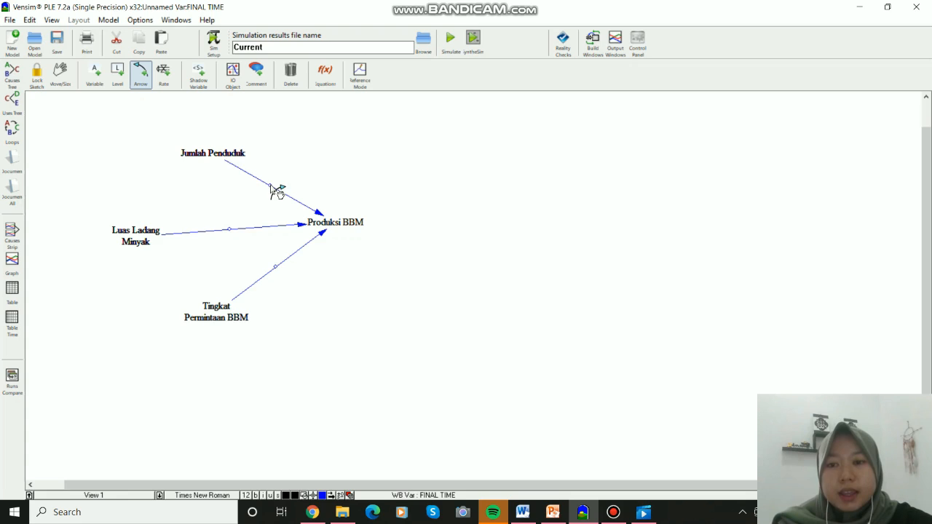
# Bend the three straight arrows leading to Produksi BBM into upward-bowing curves.
pyautogui.moveTo(269, 186); pyautogui.dragTo(292, 177)
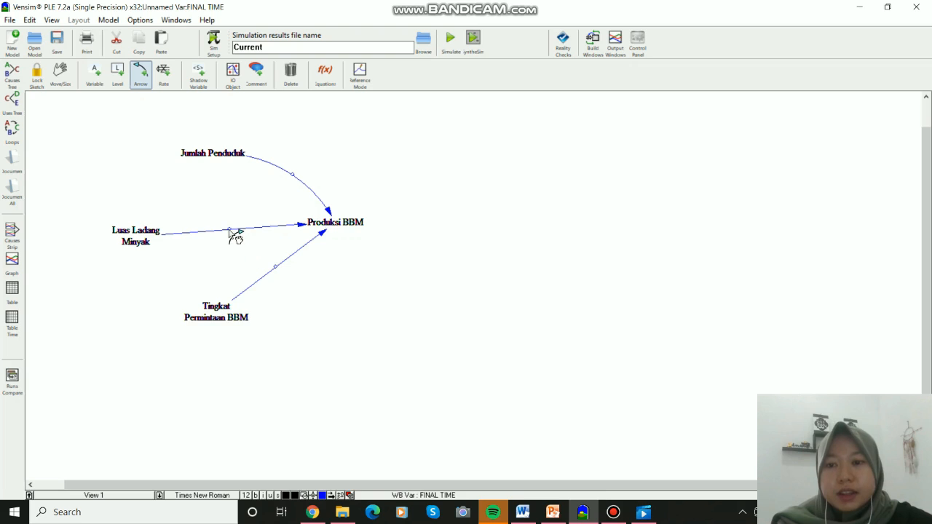
pyautogui.moveTo(230, 232); pyautogui.dragTo(237, 210)
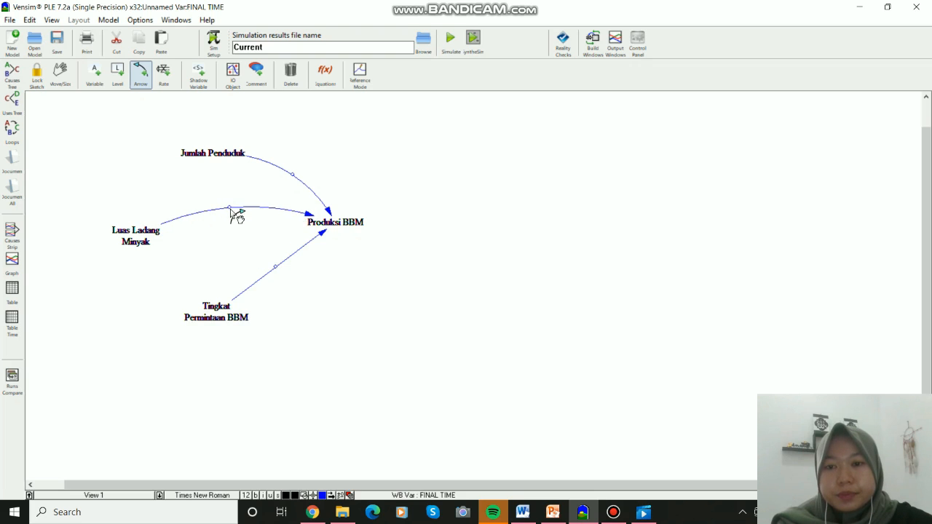
pyautogui.moveTo(277, 267); pyautogui.dragTo(262, 257)
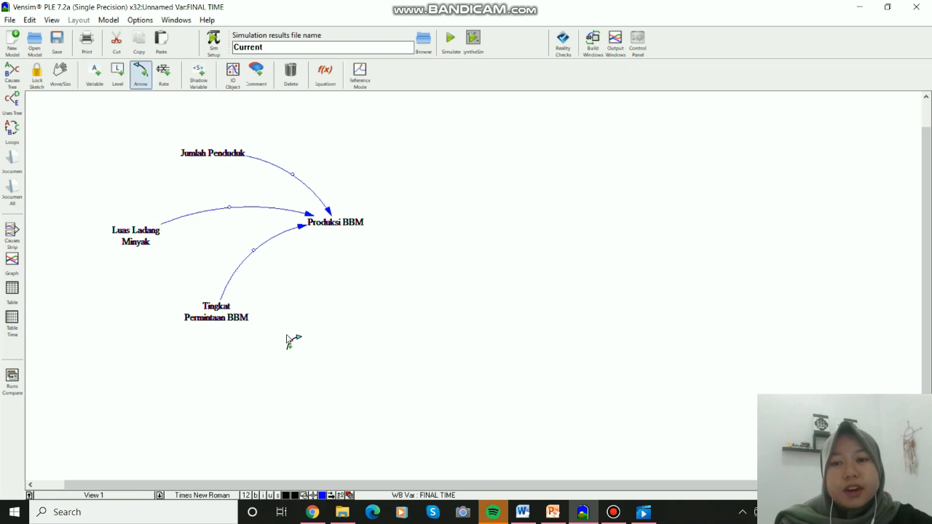
# Set positive (+) polarity on the arrows from Jumlah Penduduk, Luas Ladang Minyak and Tingkat Permintaan BBM to Produksi BBM.
pyautogui.click(64, 78)
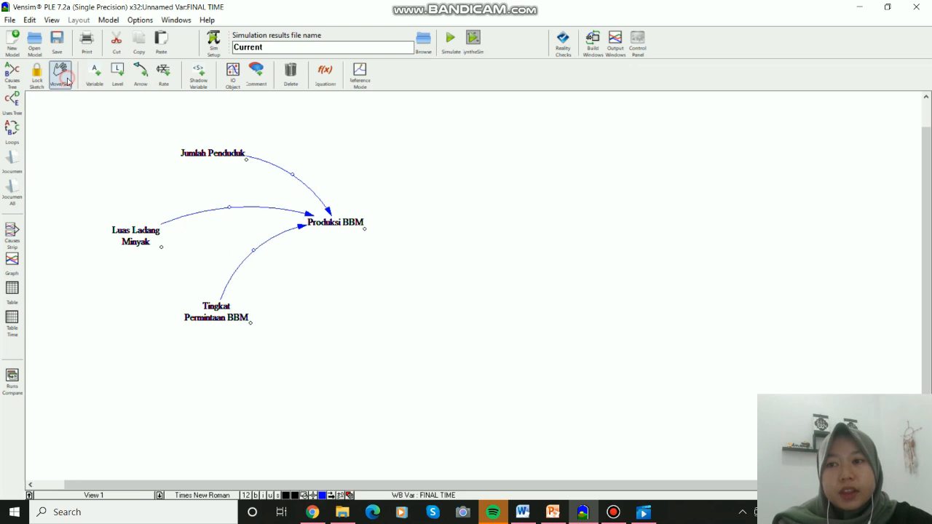
pyautogui.rightClick(329, 211)
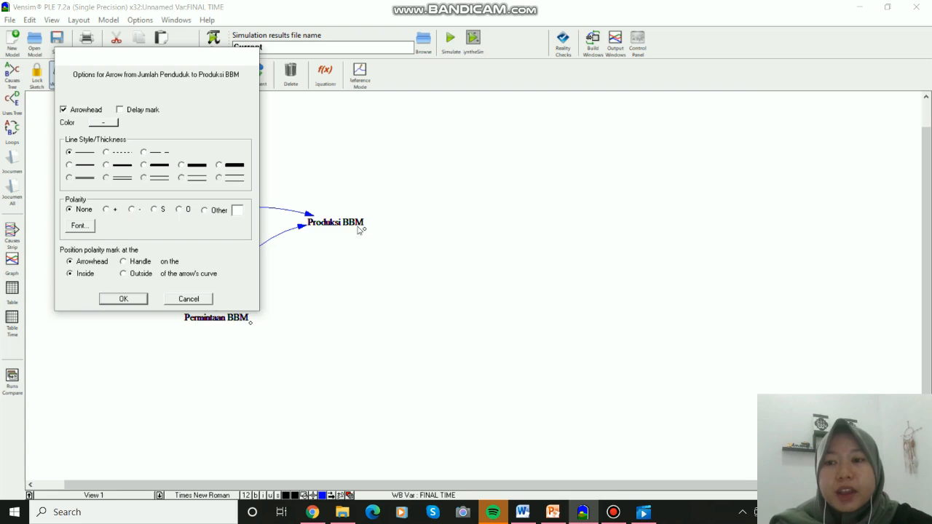
pyautogui.click(106, 209)
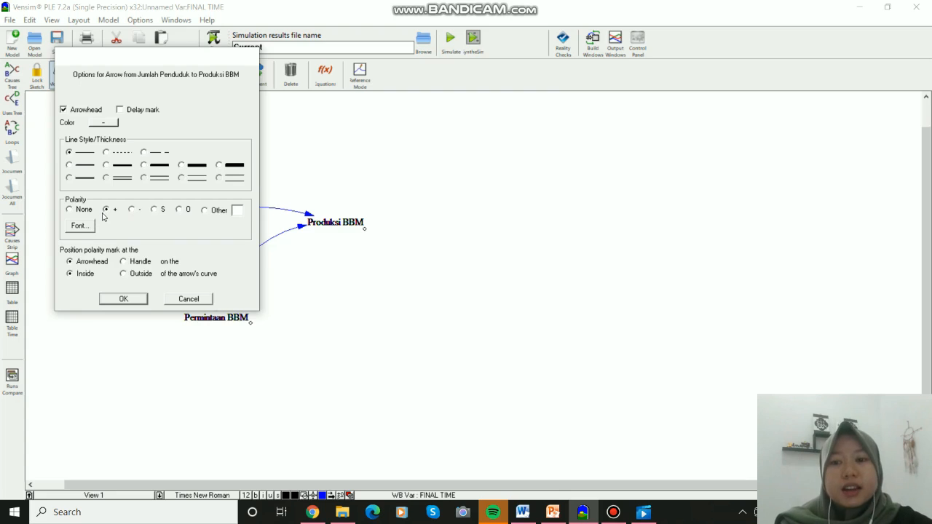
pyautogui.click(131, 299)
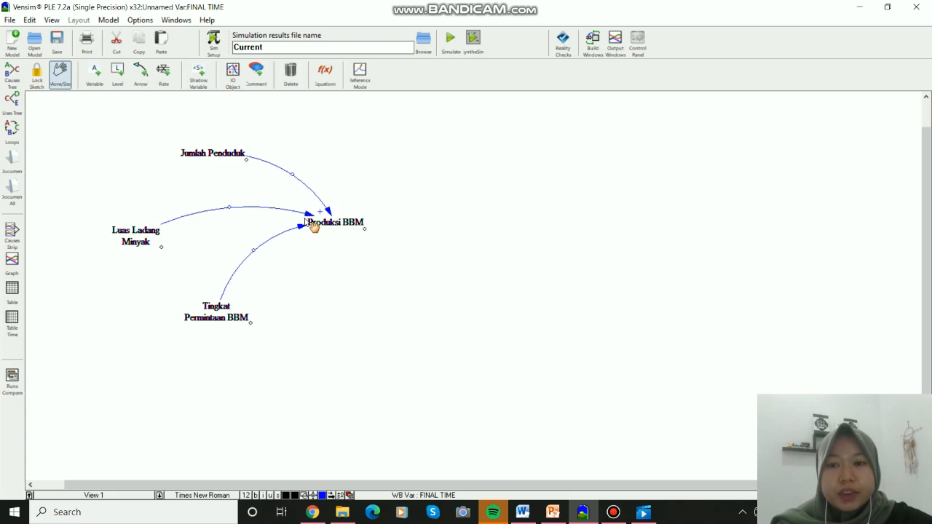
pyautogui.rightClick(309, 215)
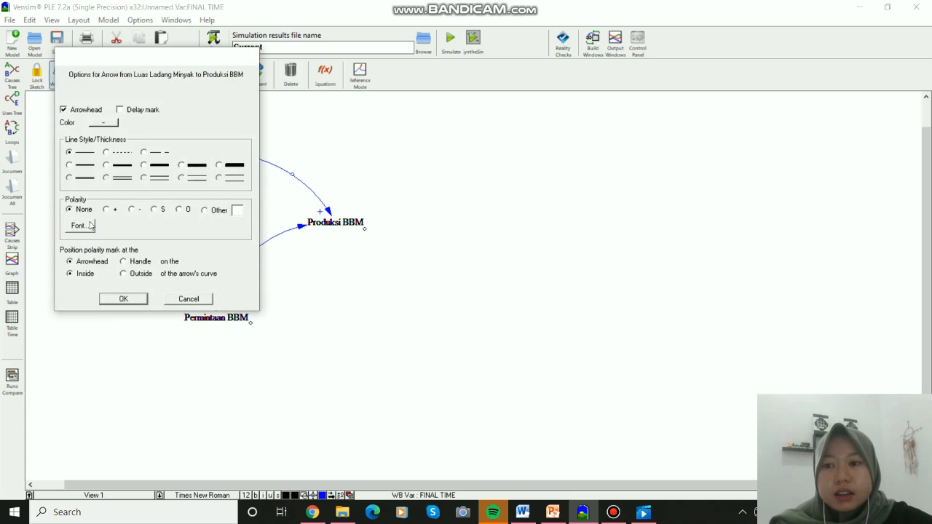
pyautogui.click(107, 211)
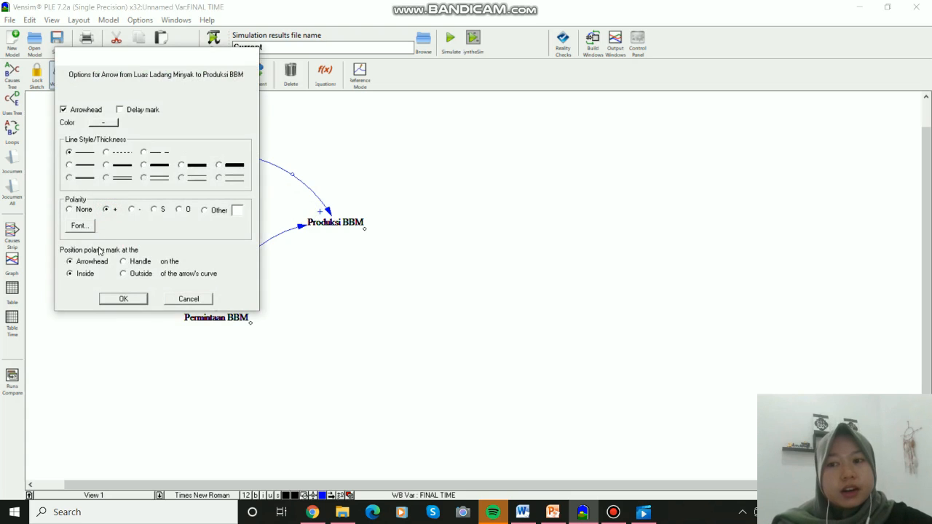
pyautogui.click(123, 298)
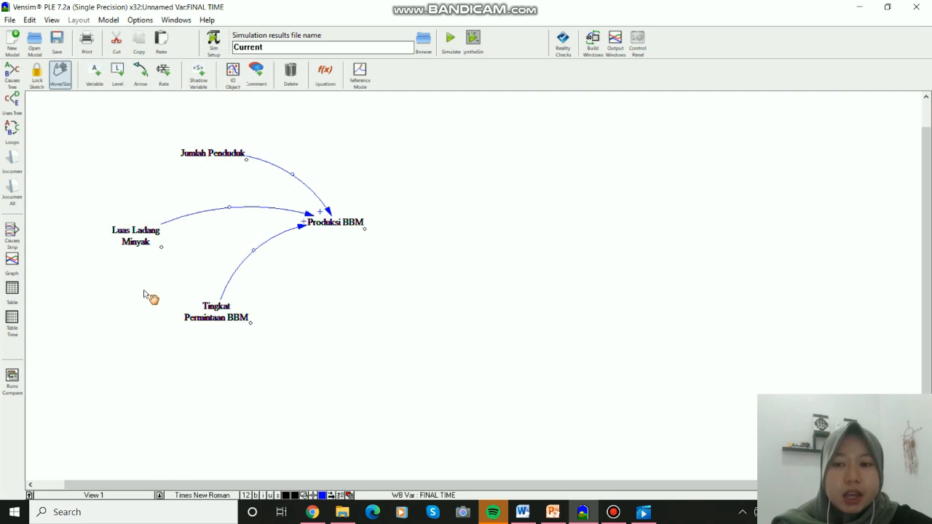
pyautogui.rightClick(305, 230)
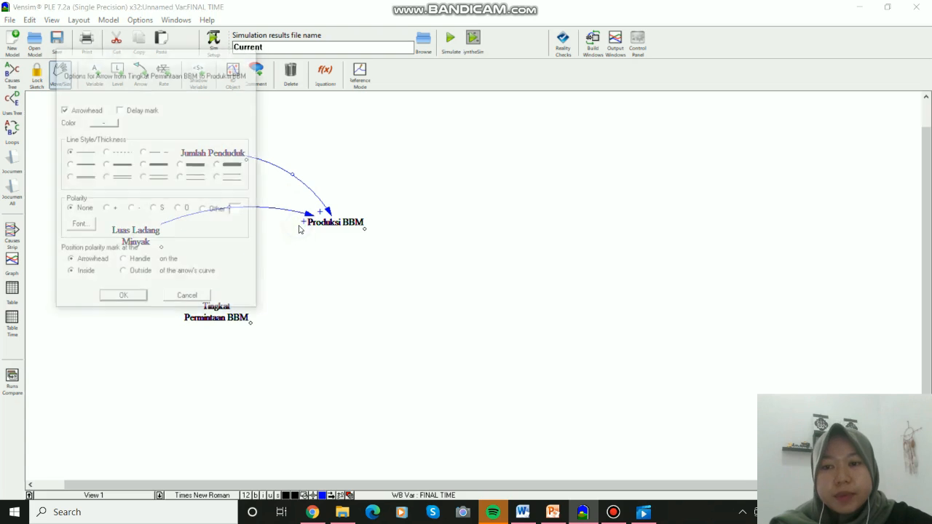
pyautogui.click(107, 209)
pyautogui.click(123, 299)
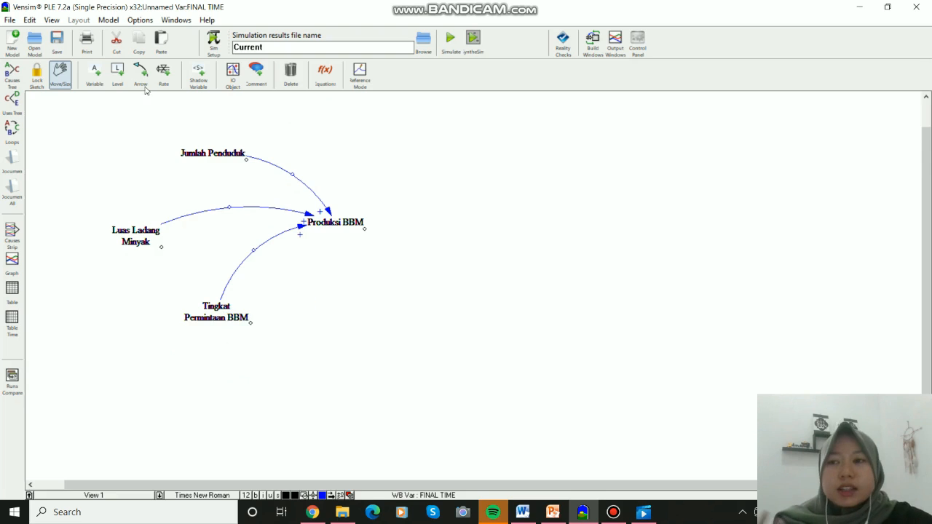
# Start opening another model and save the current diagram over the existing Causal Loop Diagram BBM file in the UGLOB folder.
pyautogui.click(11, 20)
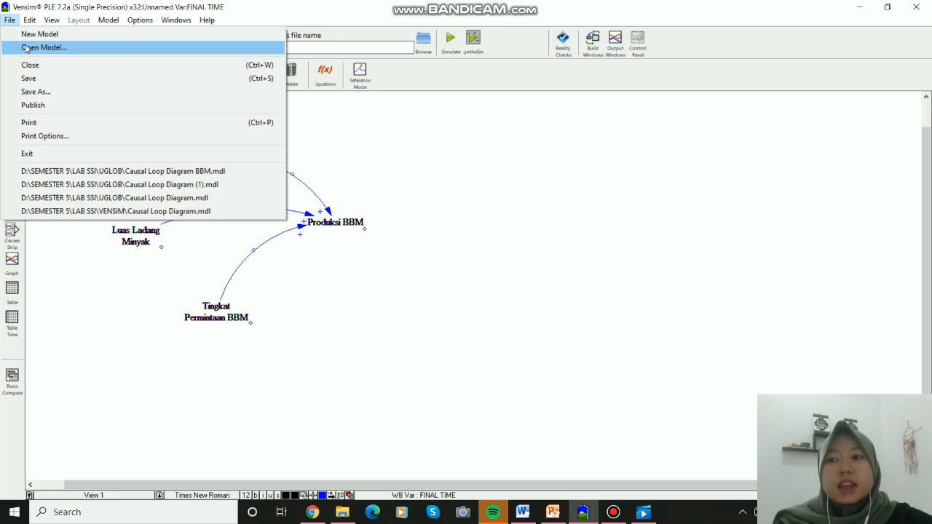
pyautogui.click(26, 48)
pyautogui.click(519, 298)
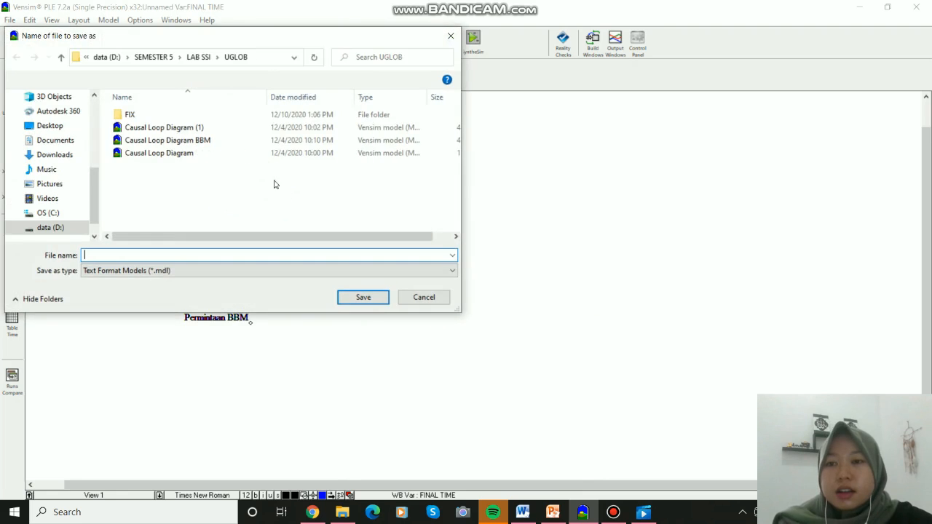
pyautogui.click(190, 143)
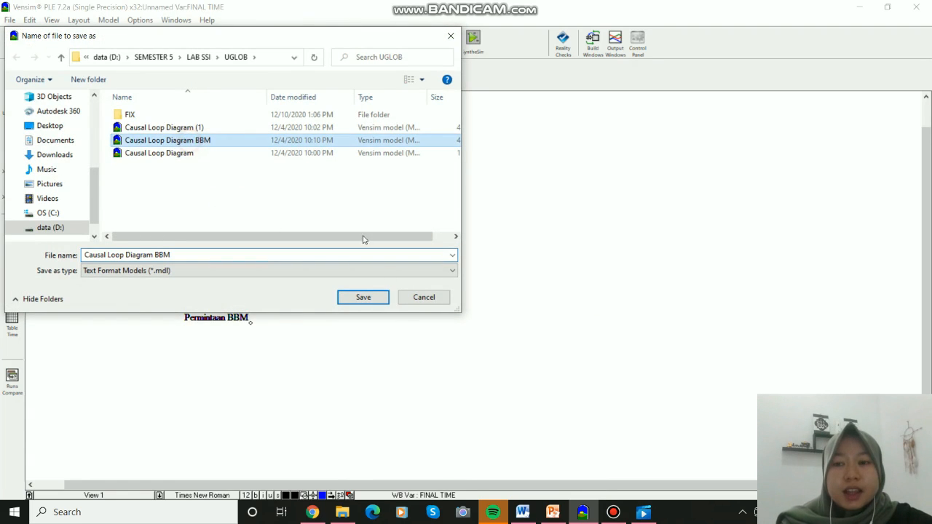
pyautogui.click(379, 301)
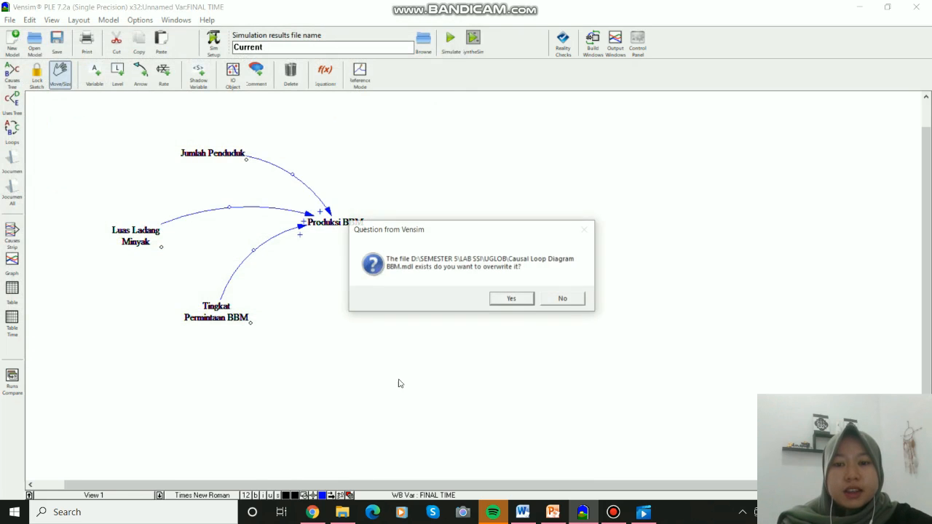
pyautogui.click(506, 298)
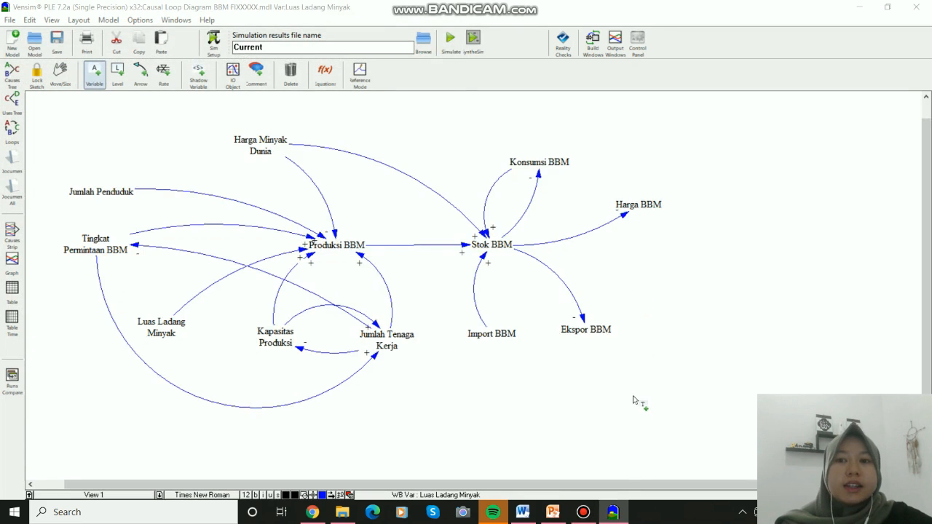
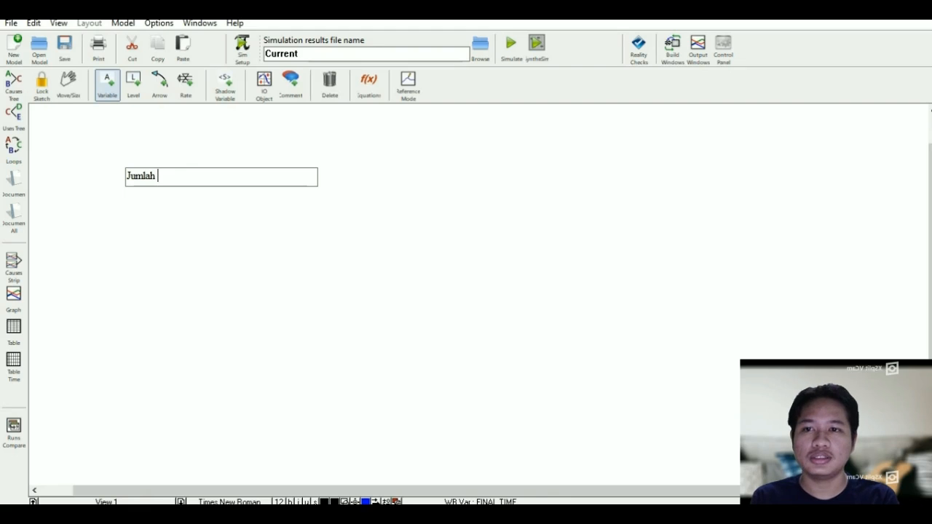
# Add the variables Jumlah Permintaan BBM and, below it, Ketersediaan BBM to the empty sketch.
pyautogui.write('ntaan BBM')
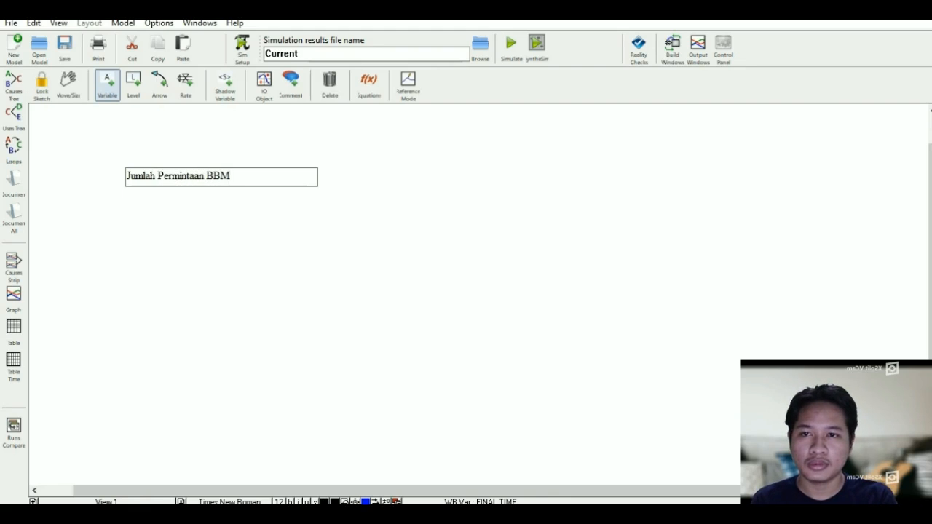
pyautogui.press('Return')
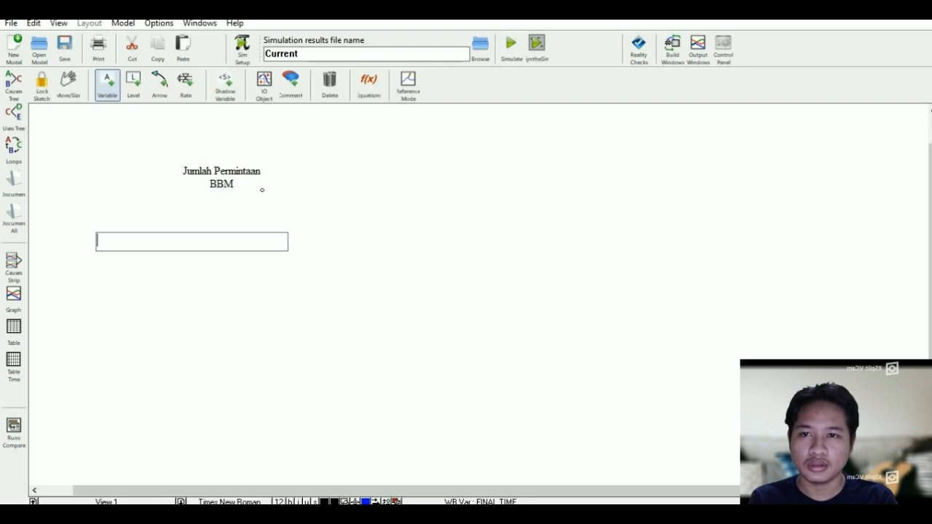
pyautogui.write('K')
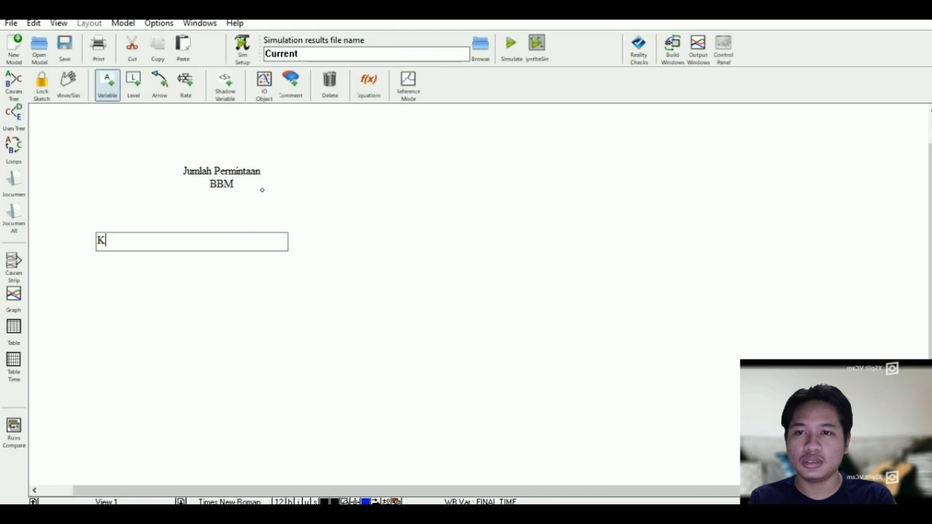
pyautogui.write('etersediaan')
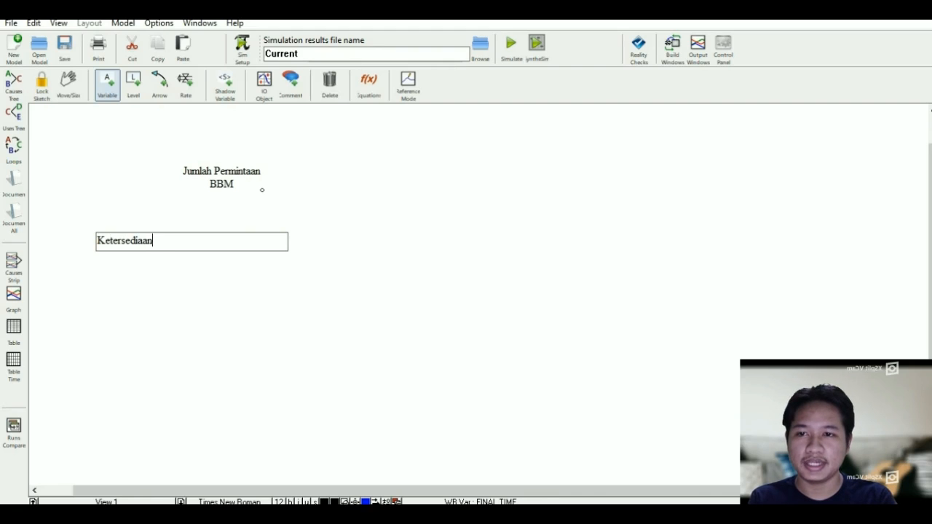
pyautogui.write(' BBM')
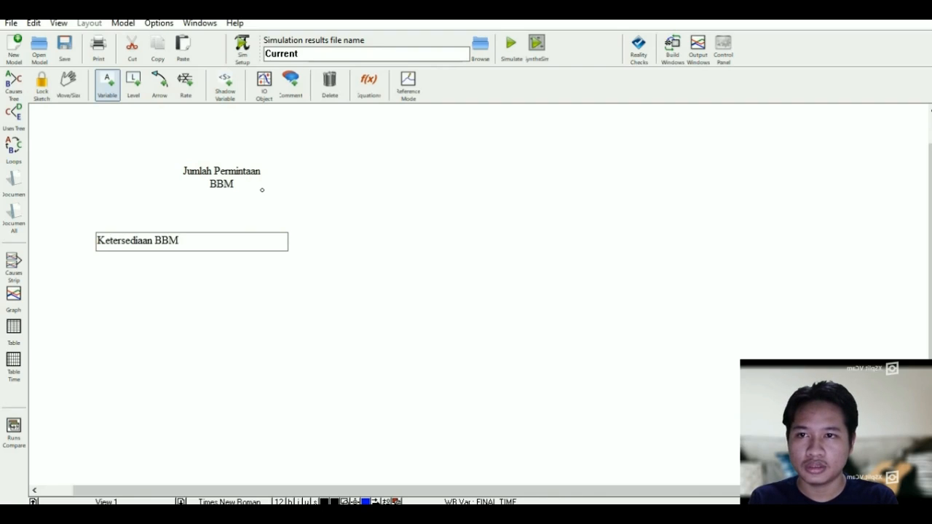
# Move Ketersediaan BBM down and right and Jumlah Permintaan BBM slightly down and right, so they sit roughly one above the other.
pyautogui.click(69, 84)
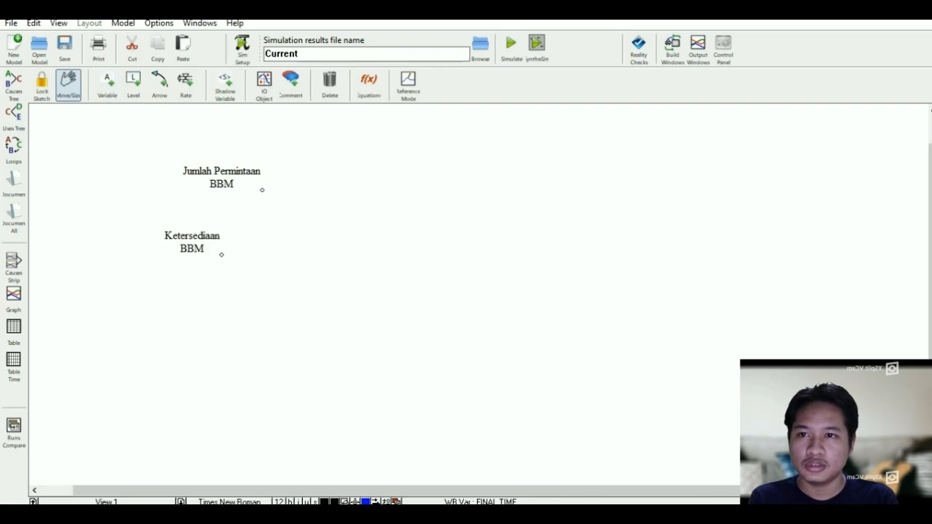
pyautogui.moveTo(192, 242); pyautogui.dragTo(229, 296)
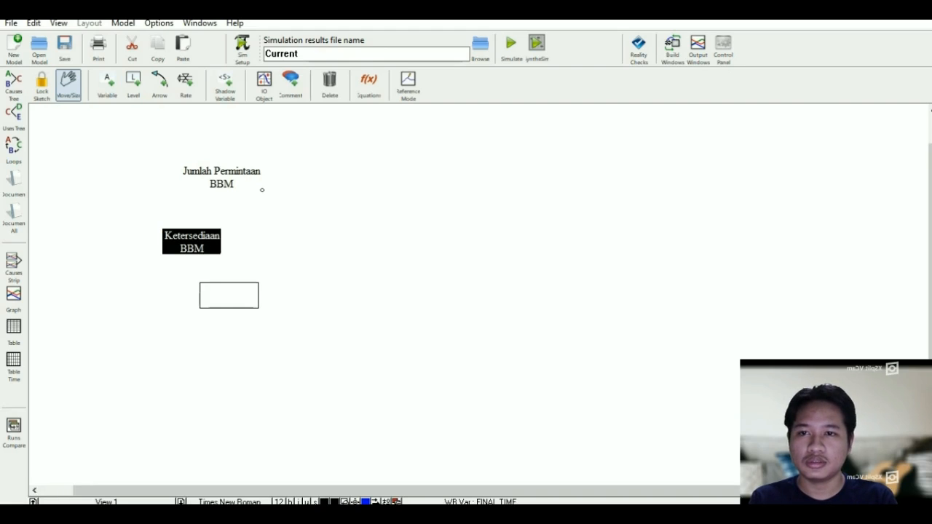
pyautogui.moveTo(222, 177); pyautogui.dragTo(255, 191)
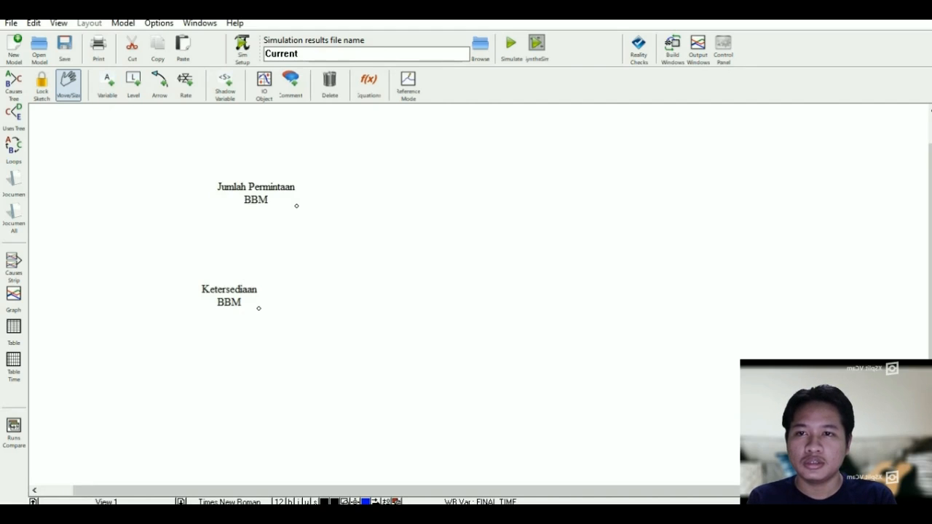
pyautogui.moveTo(229, 295); pyautogui.dragTo(249, 296)
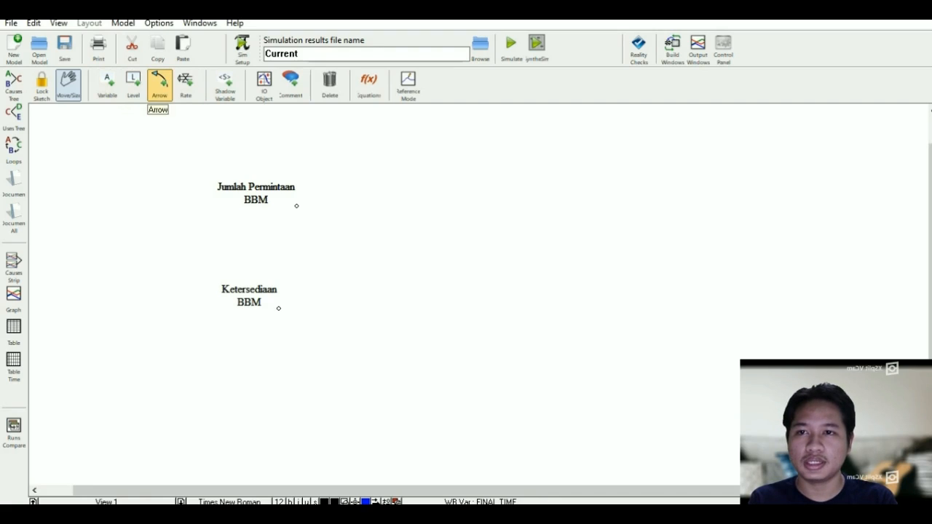
# Add an inflow rate named Peningkatan Permintaan from a cloud into Jumlah Permintaan BBM.
pyautogui.click(185, 82)
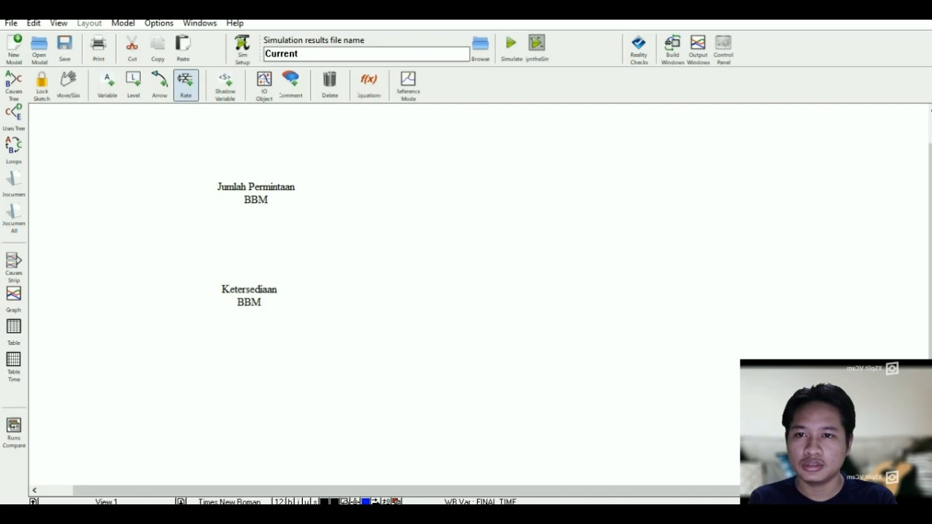
pyautogui.click(125, 184)
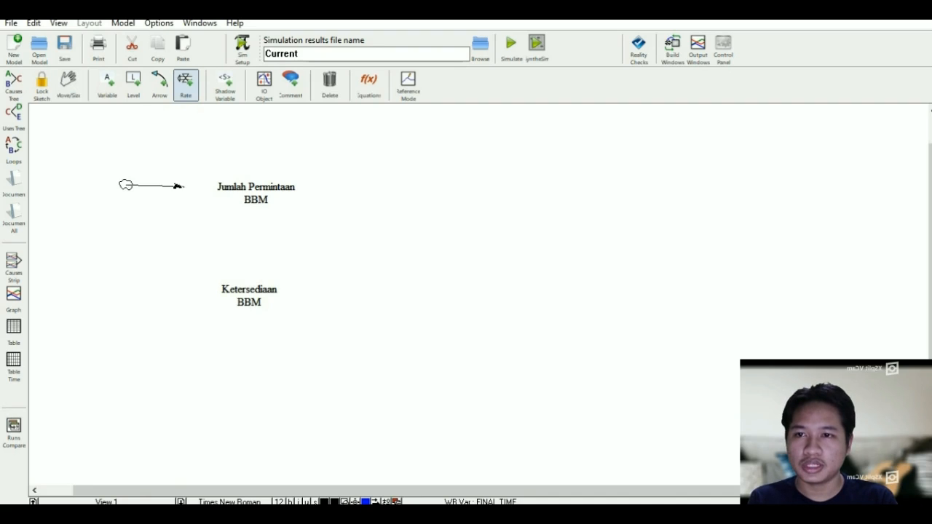
pyautogui.click(218, 187)
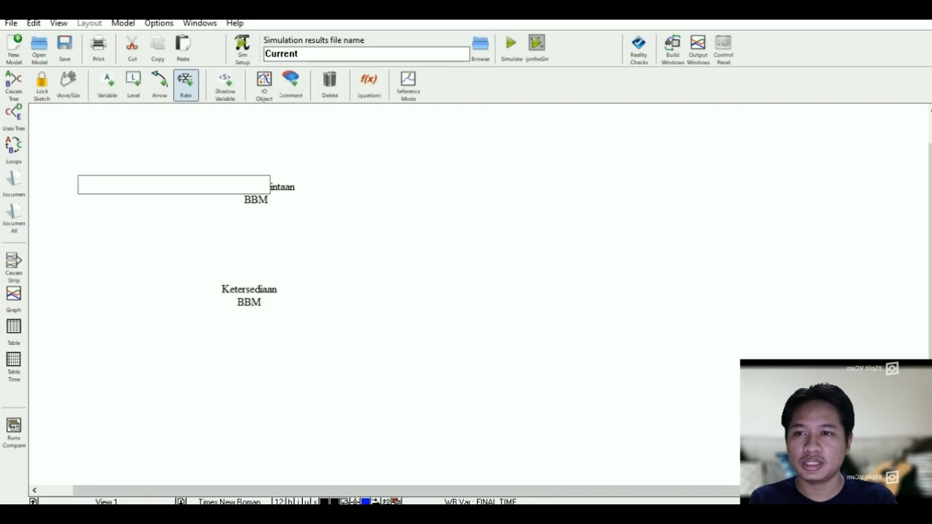
pyautogui.write('Per')
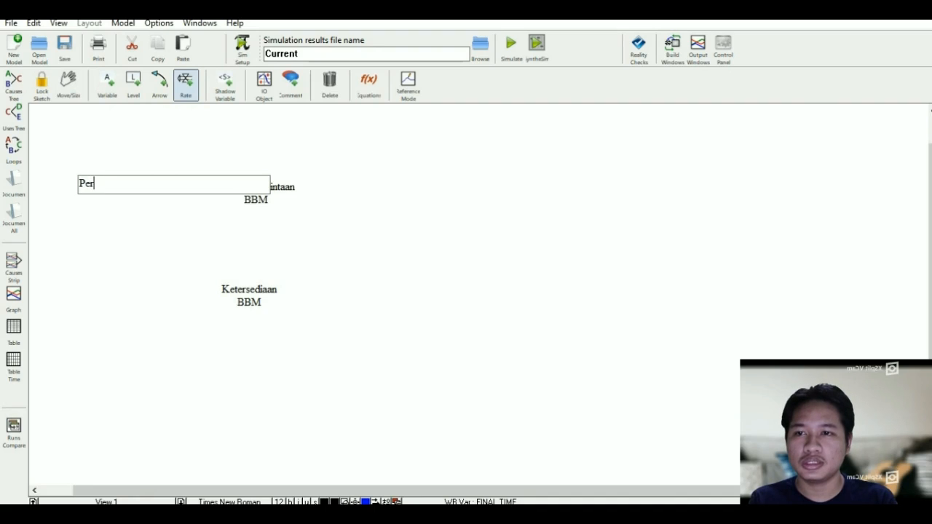
pyautogui.press('BackSpace')
pyautogui.write('ningk')
pyautogui.press('BackSpace')
pyautogui.write('kat')
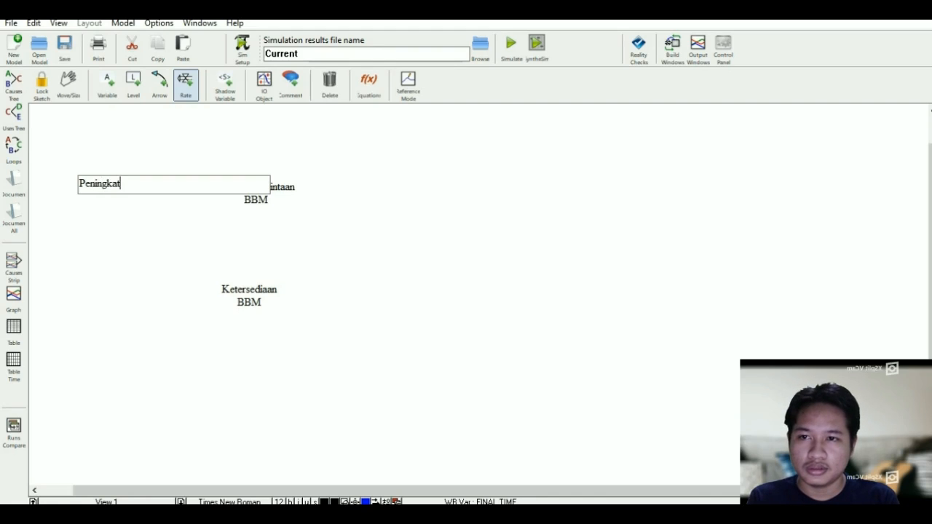
pyautogui.write('an Permintaan')
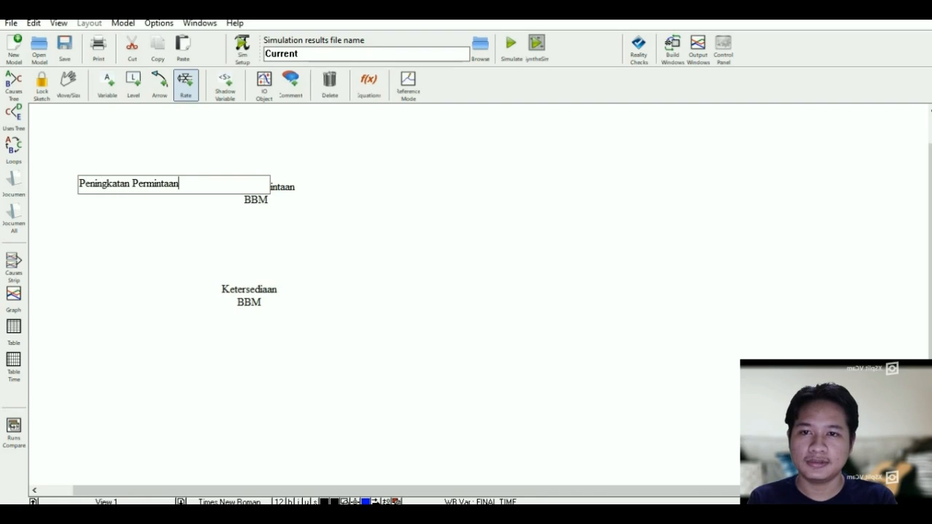
pyautogui.press('Return')
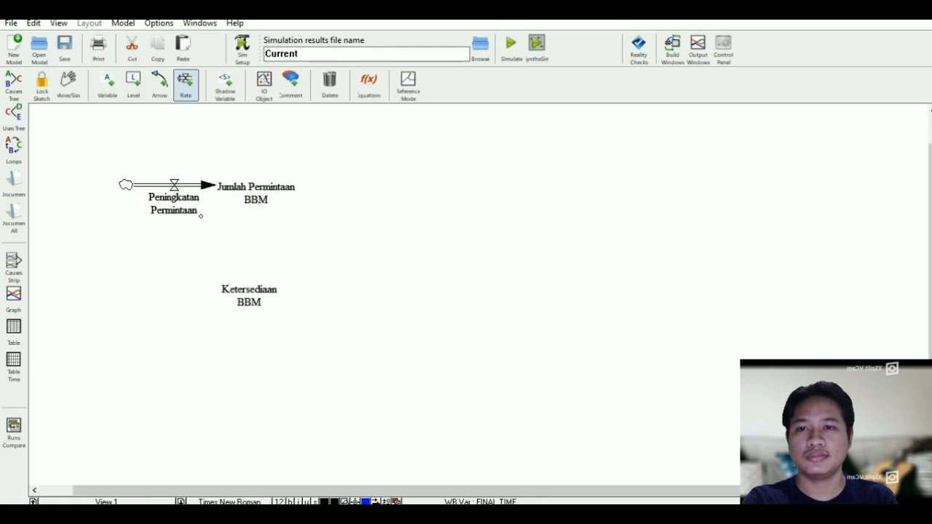
# Add an outflow rate named Penurunan Permintaan from Jumlah Permintaan BBM to a cloud on its right.
pyautogui.press('Escape')
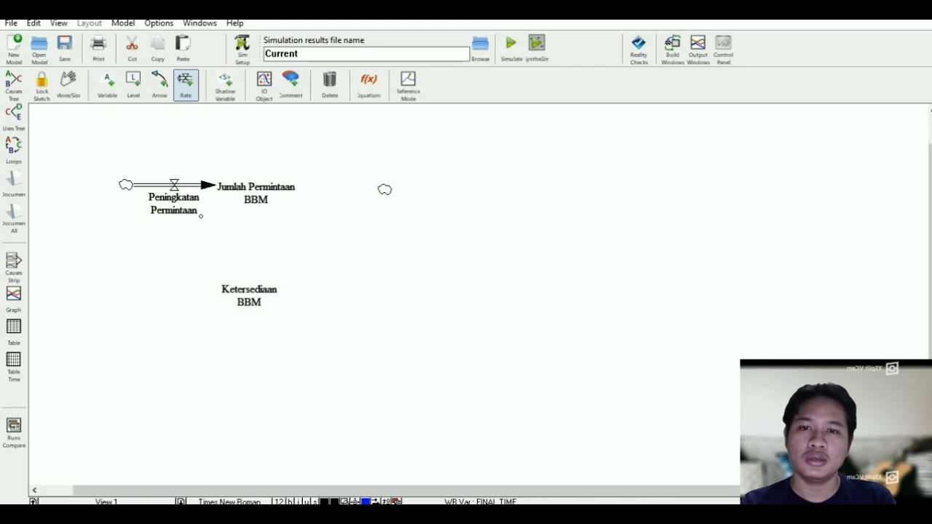
pyautogui.click(257, 193)
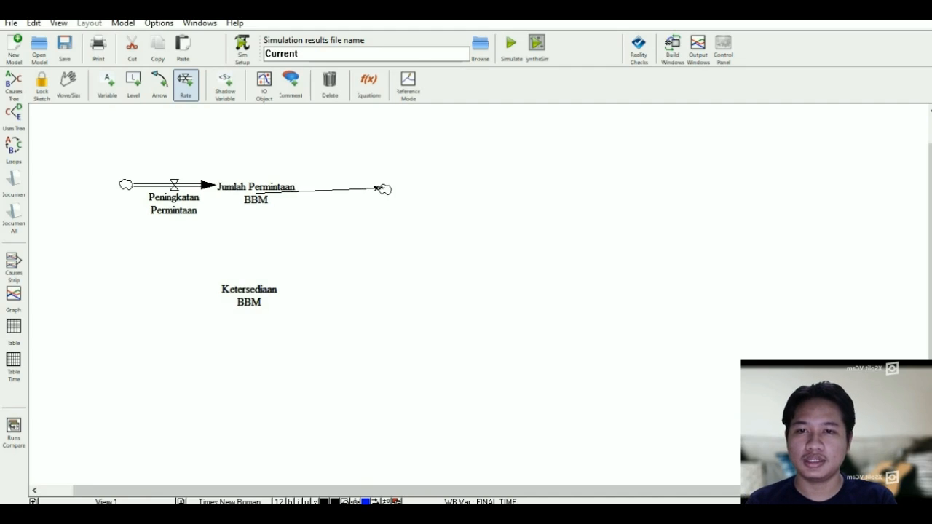
pyautogui.click(385, 190)
pyautogui.write('Penurunan Permintaan')
pyautogui.press('Return')
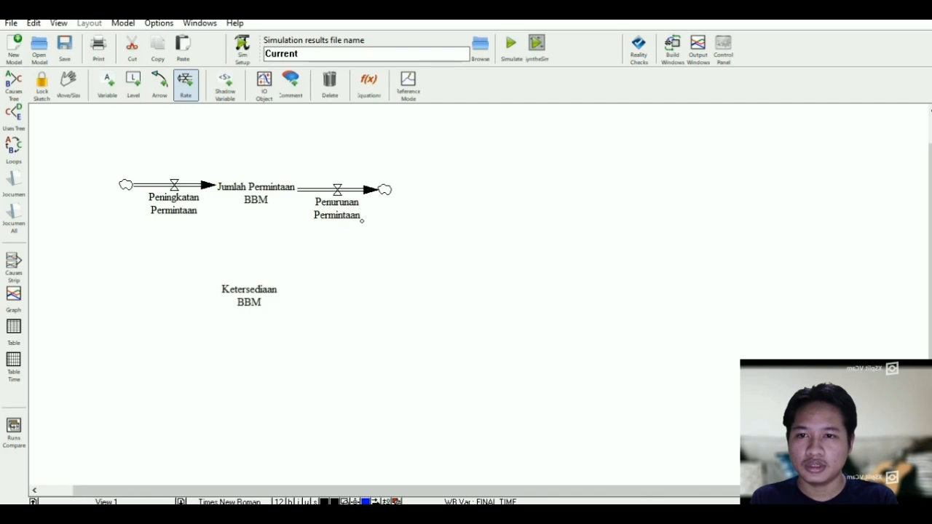
# Add an inflow rate named Luas Ladang Minyak from a cloud on the left into Ketersediaan BBM.
pyautogui.click(116, 292)
pyautogui.click(242, 293)
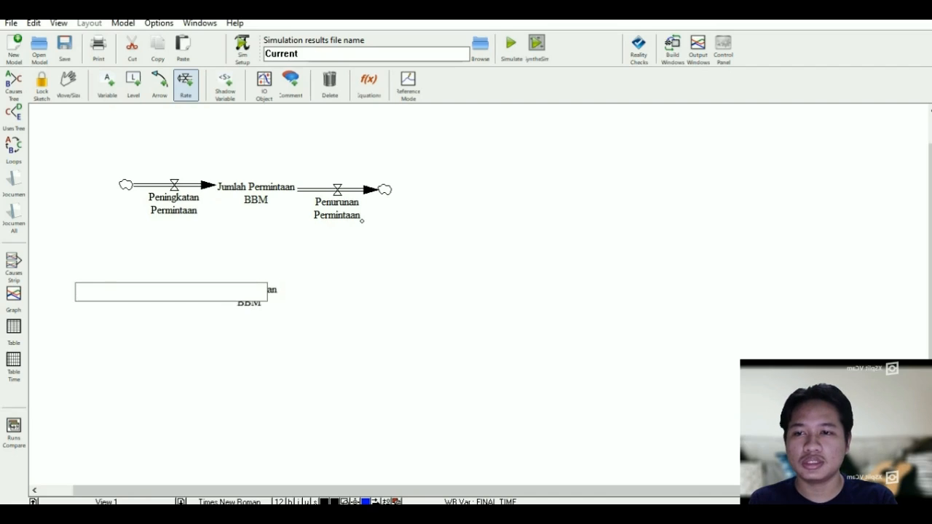
pyautogui.write('Luas Ladan')
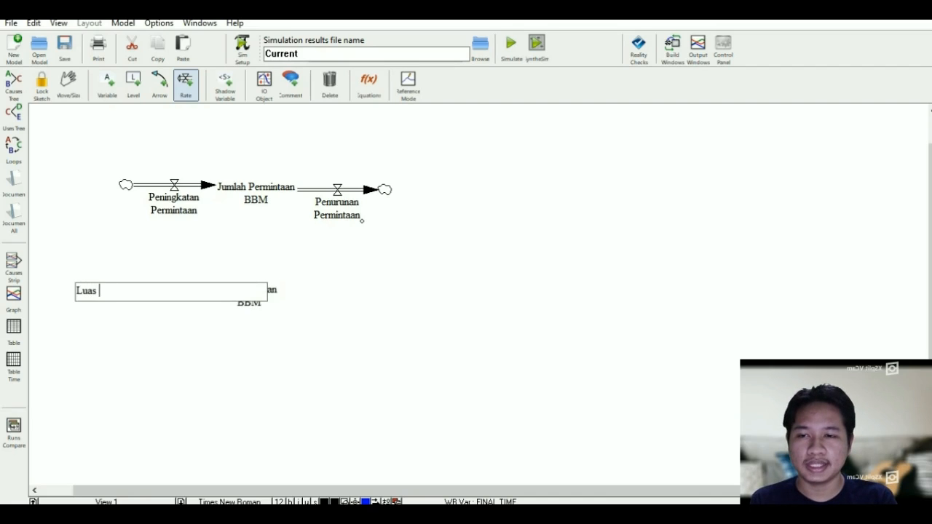
pyautogui.write('g ')
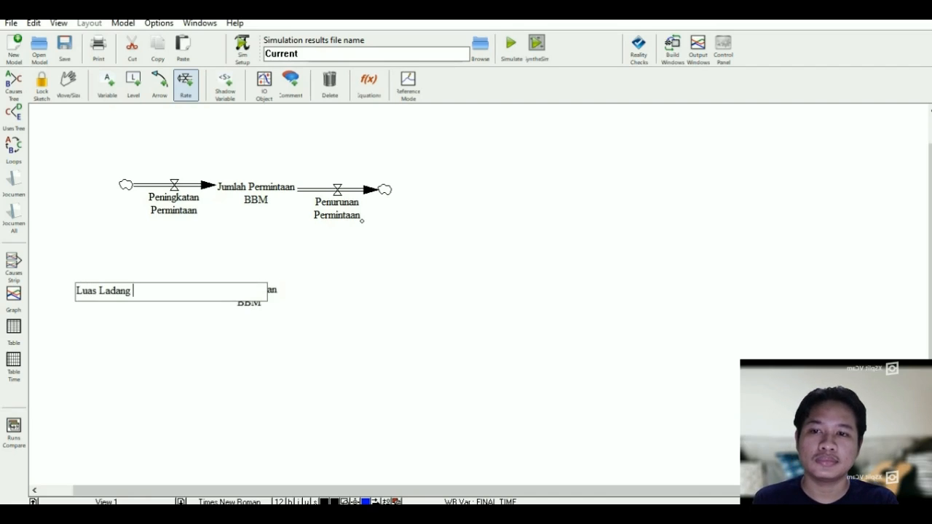
pyautogui.write('Minyak')
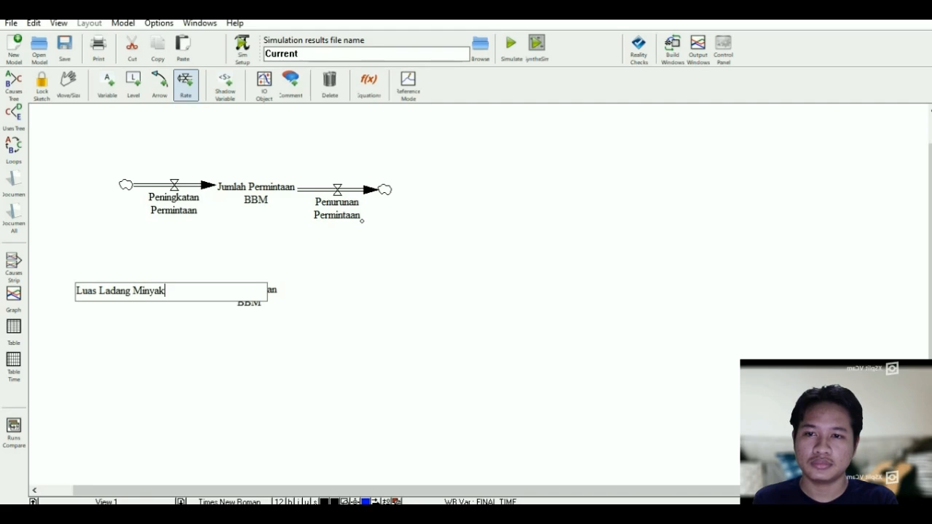
pyautogui.press('Return')
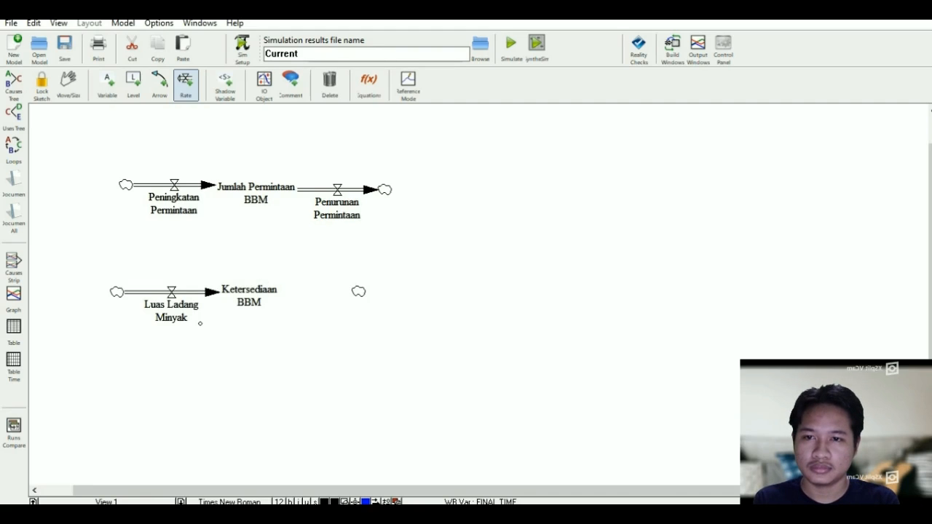
# Add an outflow rate named Harga Minyak Dunia from Ketersediaan BBM to the cloud on its right.
pyautogui.click(249, 295)
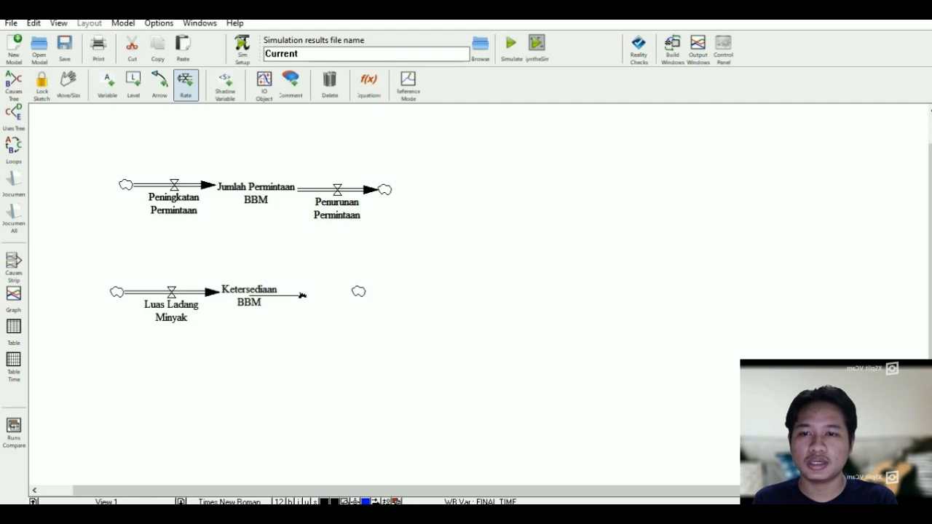
pyautogui.click(358, 291)
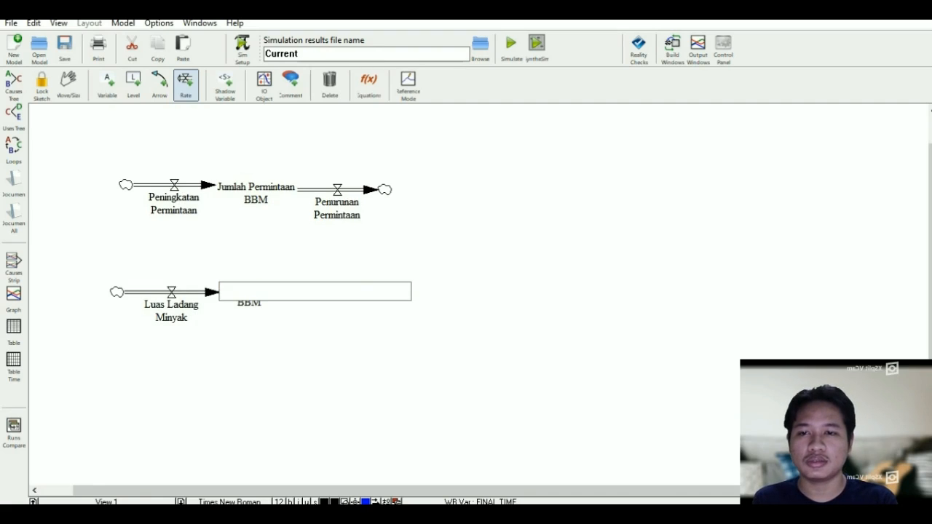
pyautogui.write('Harga')
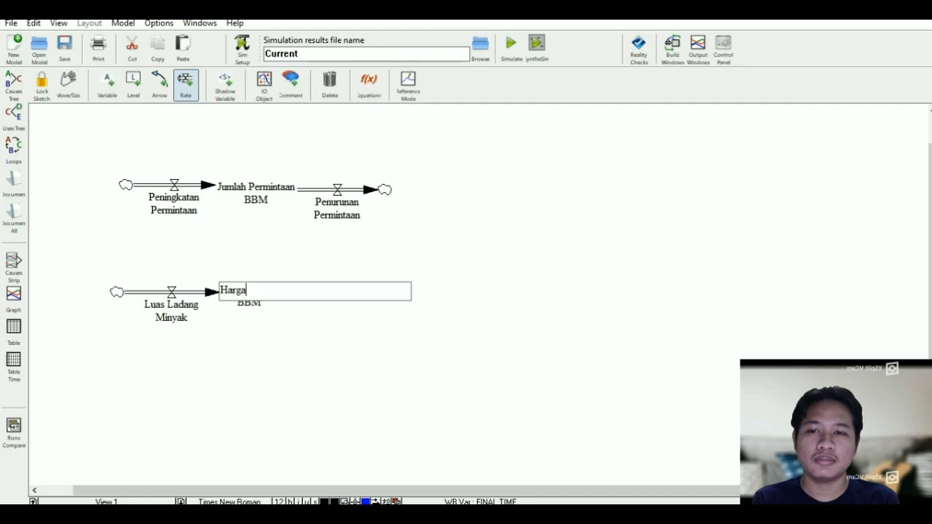
pyautogui.write(' Minyak ')
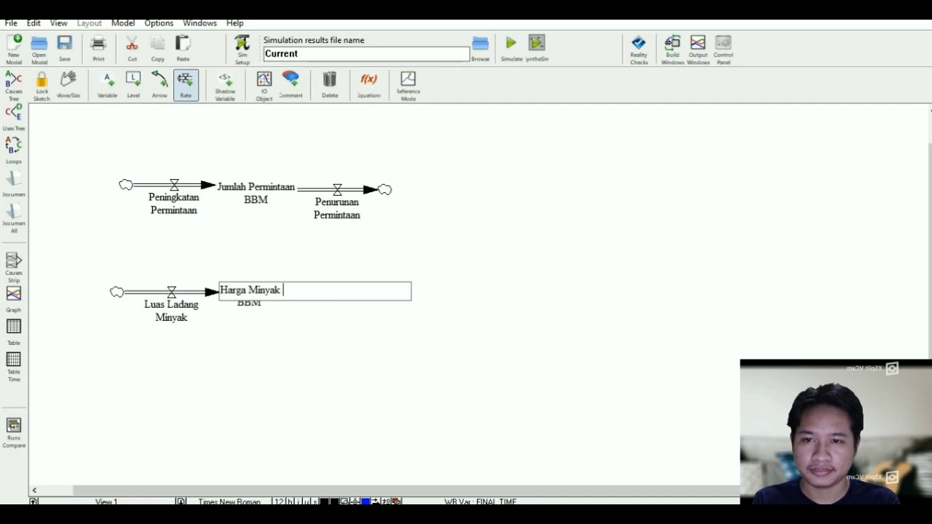
pyautogui.write('Dunia')
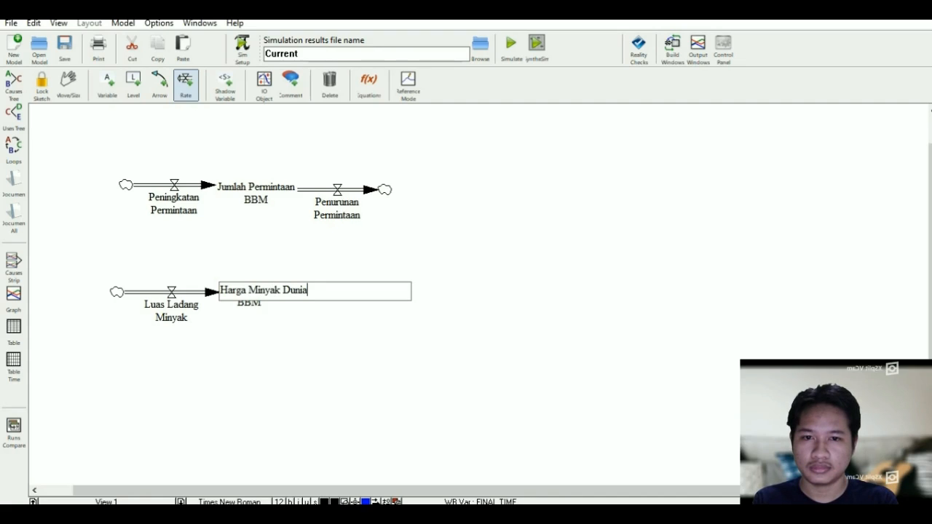
# Add a second inflow rate named Import from a cloud below and left of Ketersediaan BBM, entering the variable from underneath.
pyautogui.click(182, 368)
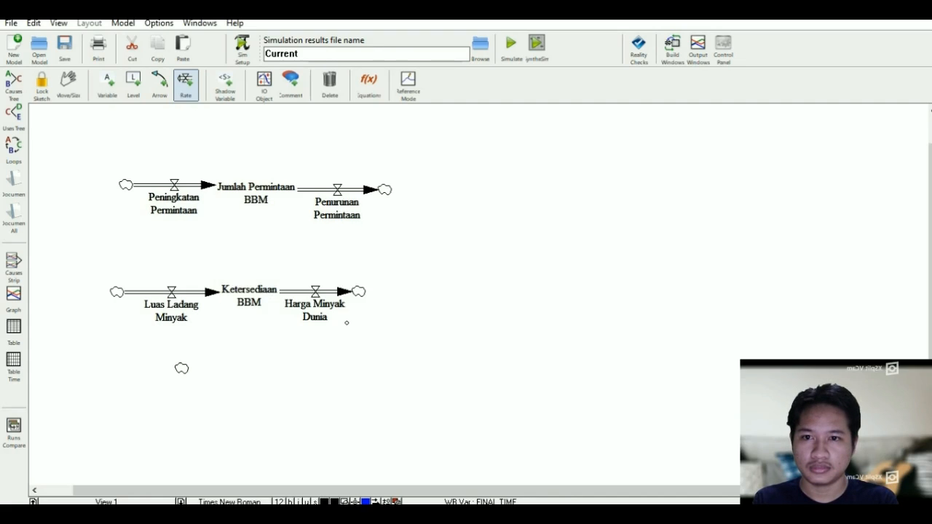
pyautogui.click(240, 308)
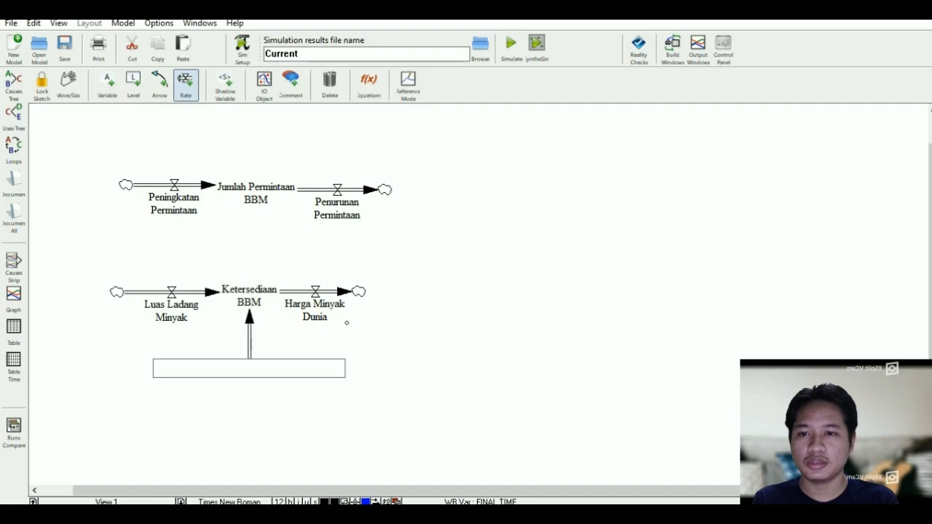
pyautogui.write('Im')
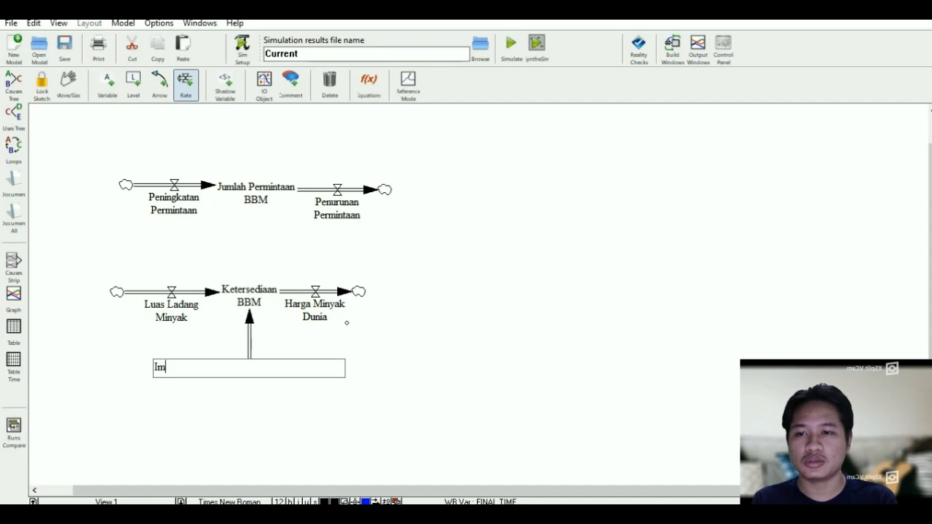
pyautogui.write('port')
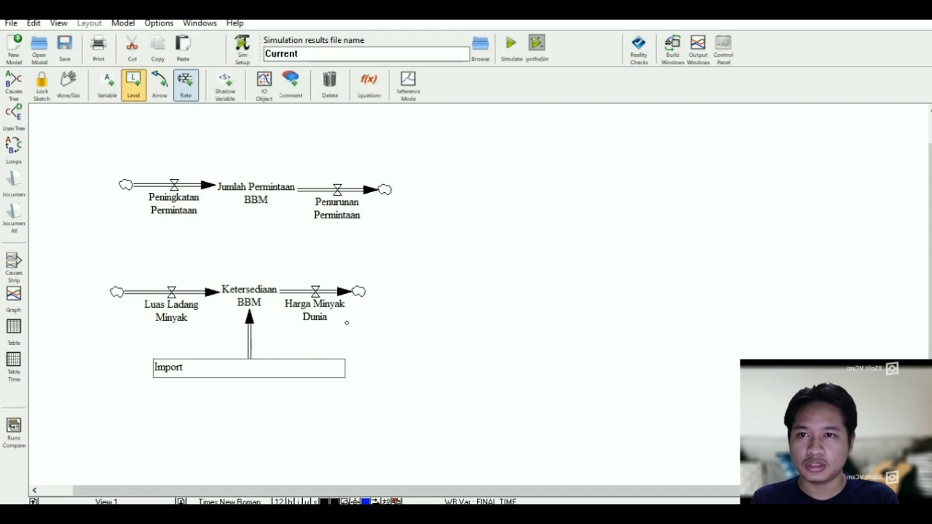
# Add a level named Presentase Peningkatan above the Peningkatan Permintaan rate.
pyautogui.click(133, 84)
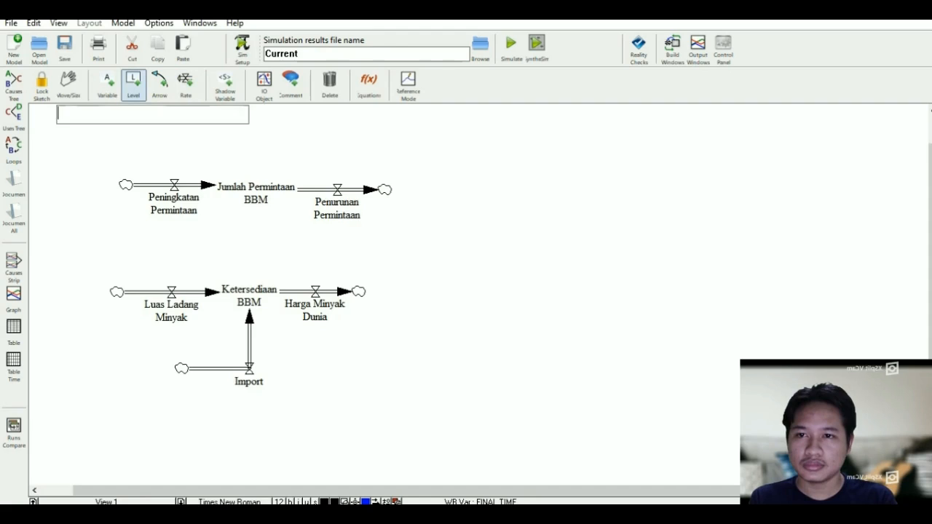
pyautogui.write('Presentase ')
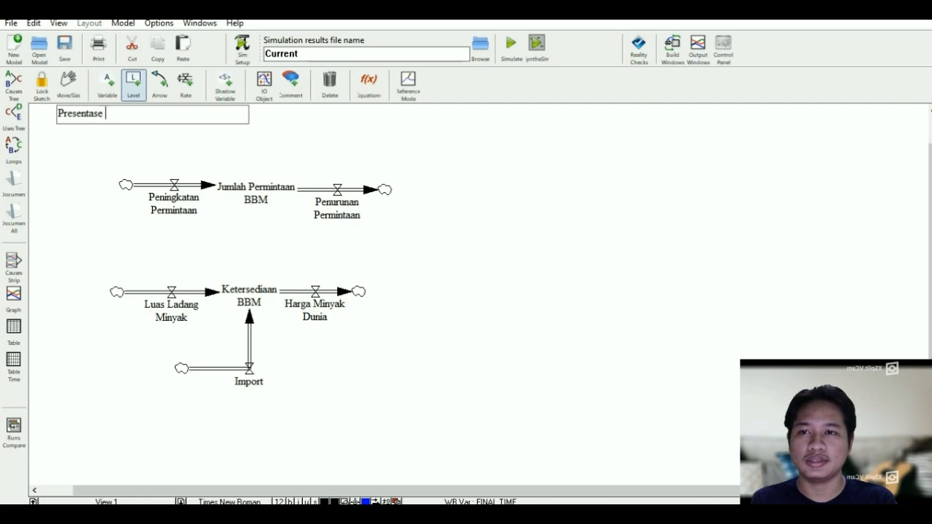
pyautogui.write('P')
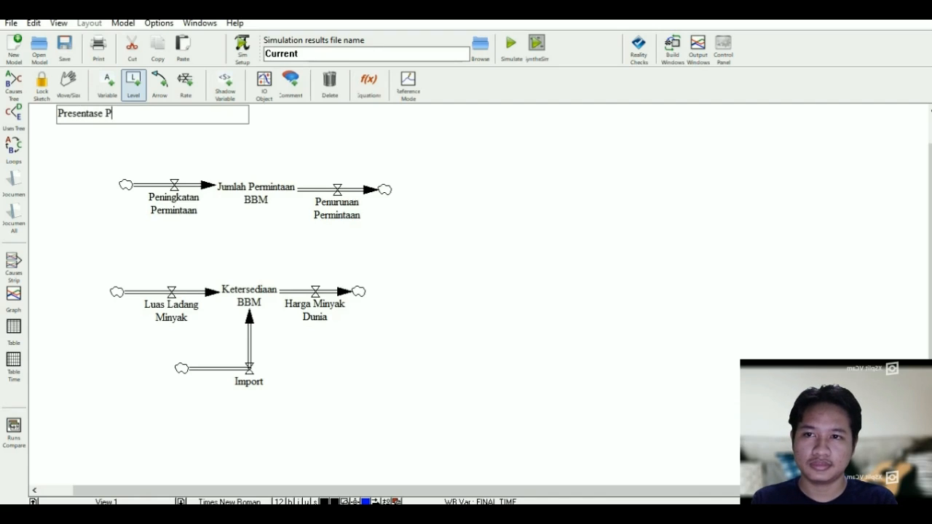
pyautogui.write('eningkatan')
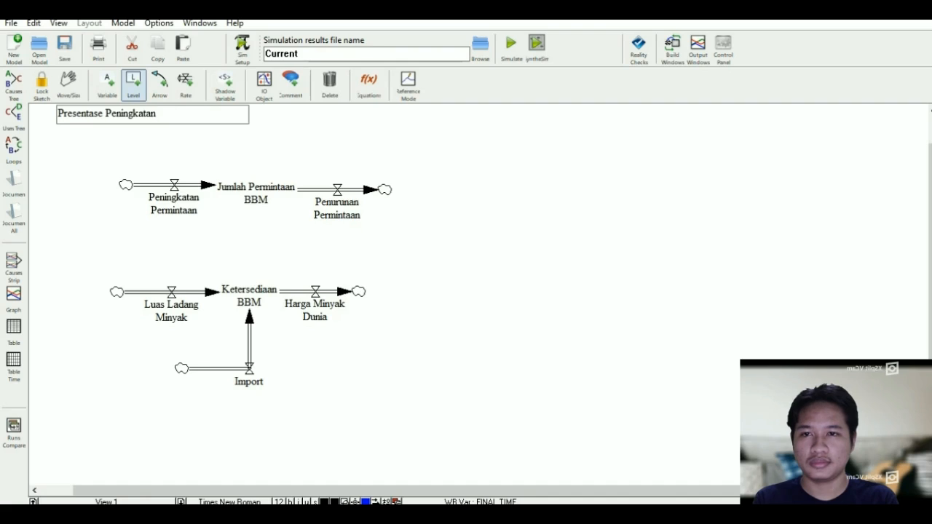
pyautogui.press('Return')
# Add a level named Presentase Penurunan above the Penurunan Permintaan rate.
pyautogui.click(362, 120)
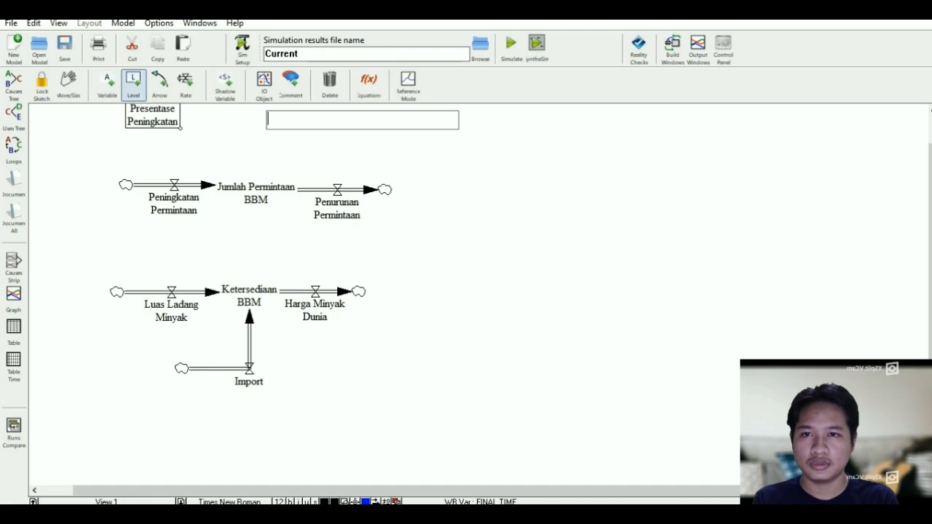
pyautogui.write('Pr')
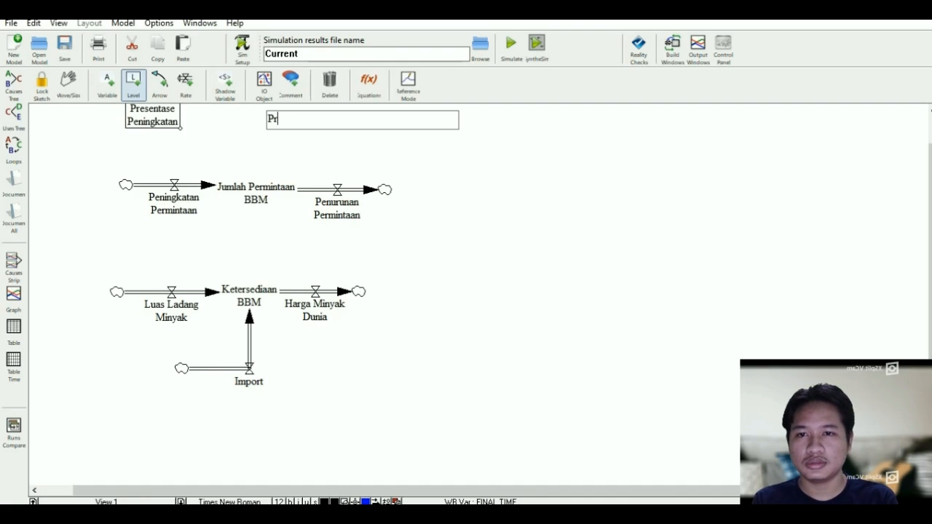
pyautogui.write('esentase')
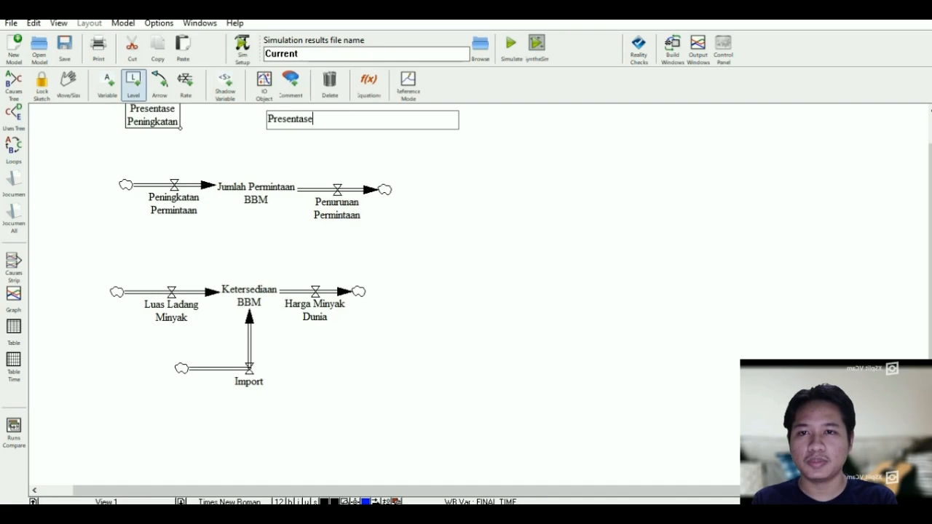
pyautogui.write(' Penuru')
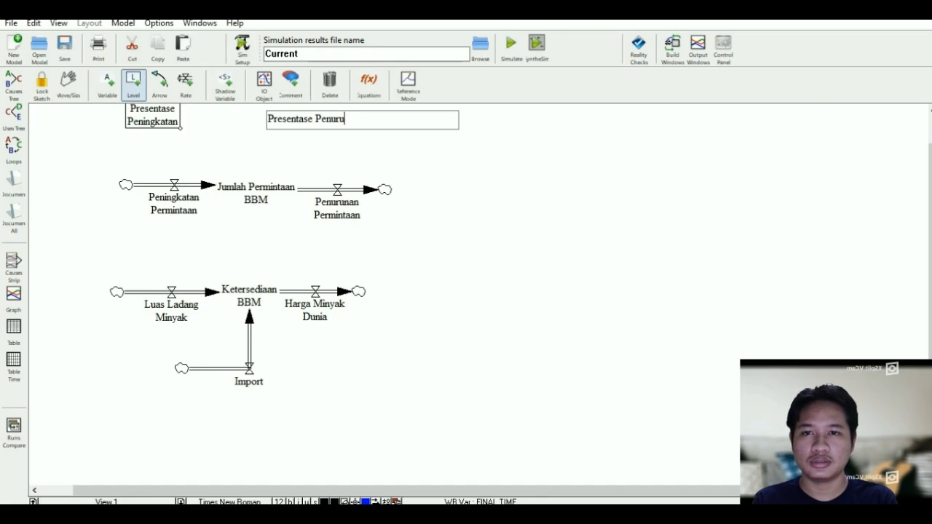
pyautogui.write('nan')
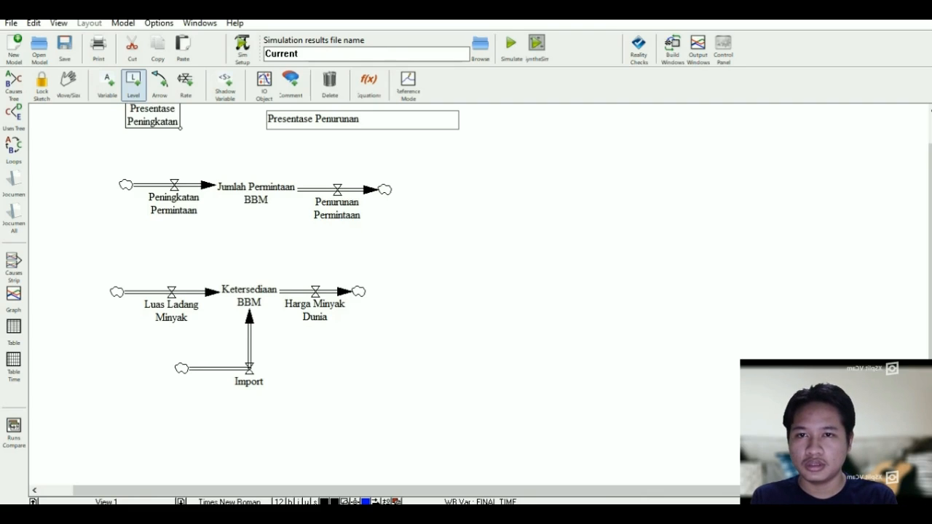
pyautogui.press('Return')
# Add a level named Permintaan Pasar below and left of the Import rate.
pyautogui.click(152, 404)
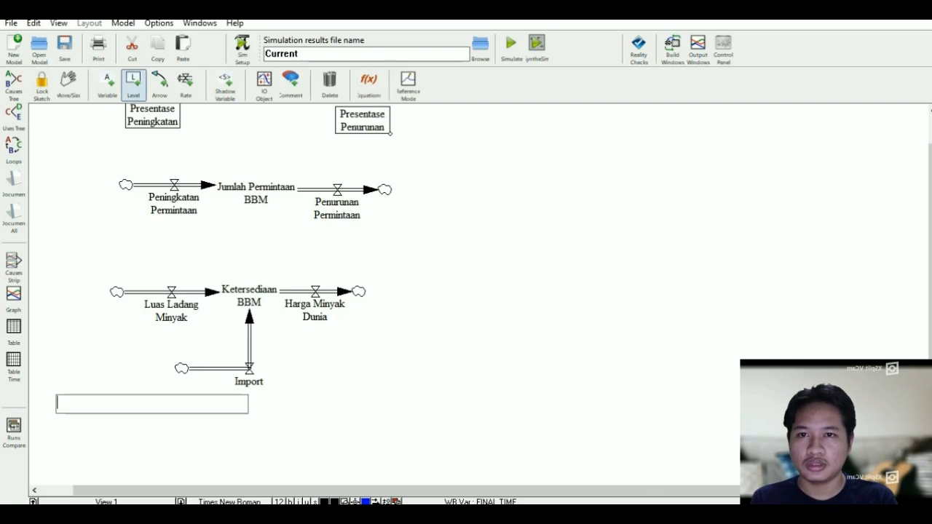
pyautogui.write('Permin')
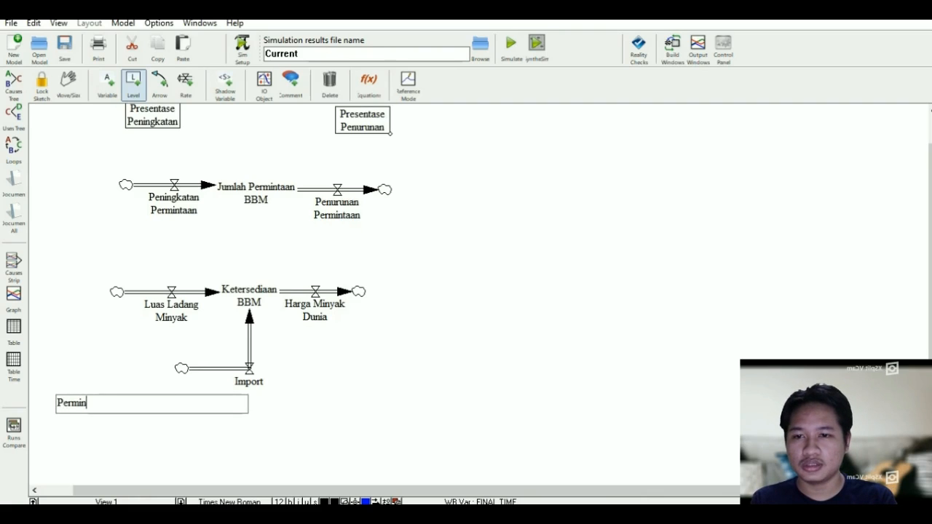
pyautogui.write('taan Pasar')
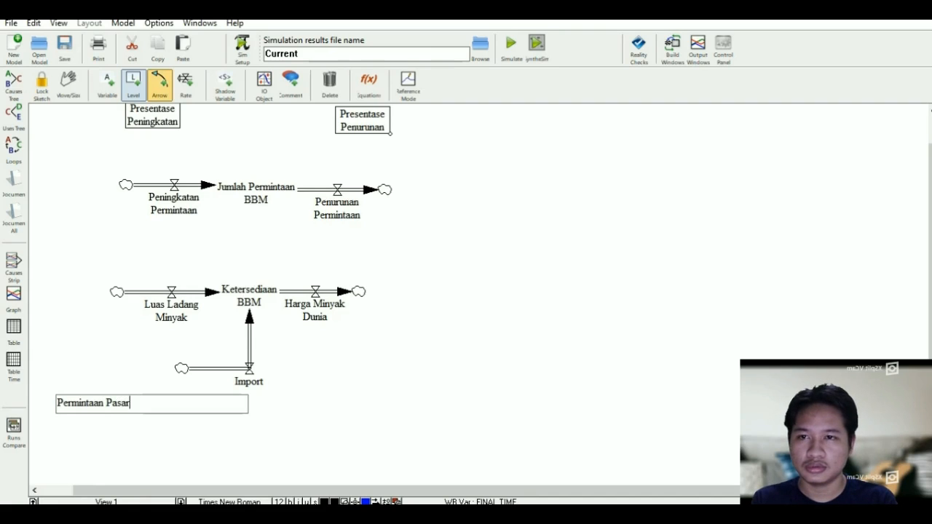
# Draw outward-curved arrows from Presentase Peningkatan to the Peningkatan Permintaan valve and from Presentase Penurunan to the Penurunan Permintaan valve.
pyautogui.click(160, 85)
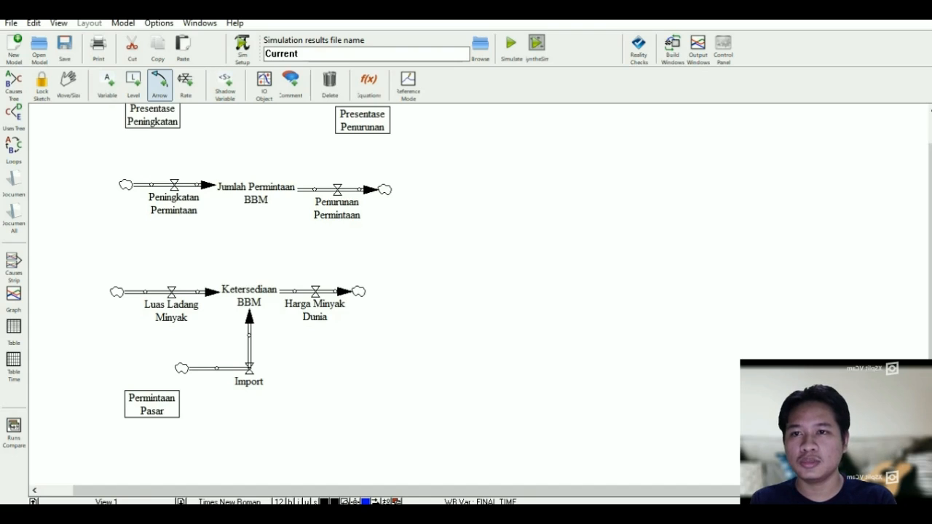
pyautogui.click(153, 118)
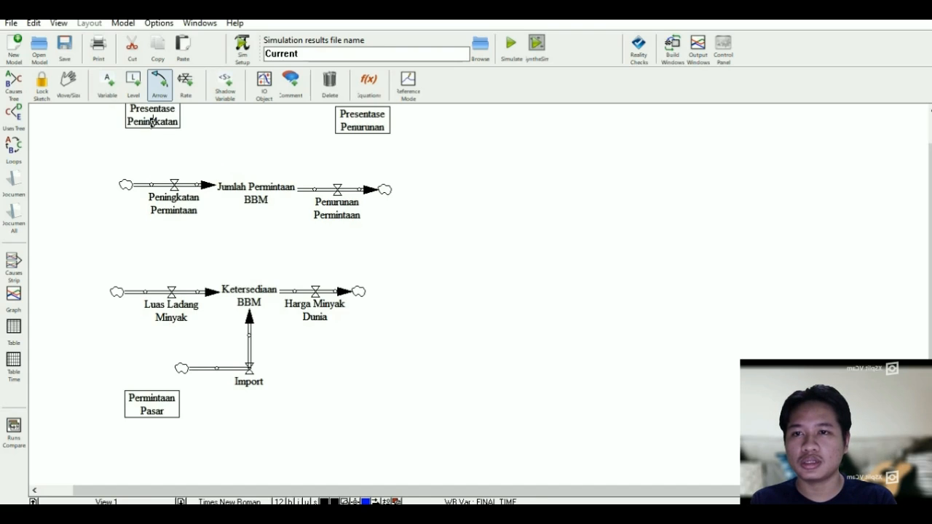
pyautogui.click(173, 179)
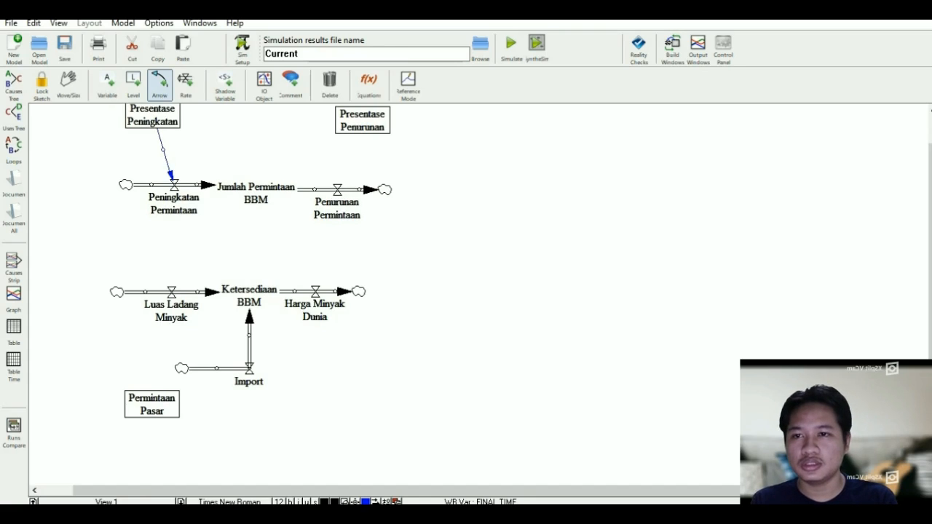
pyautogui.moveTo(163, 150); pyautogui.dragTo(152, 148)
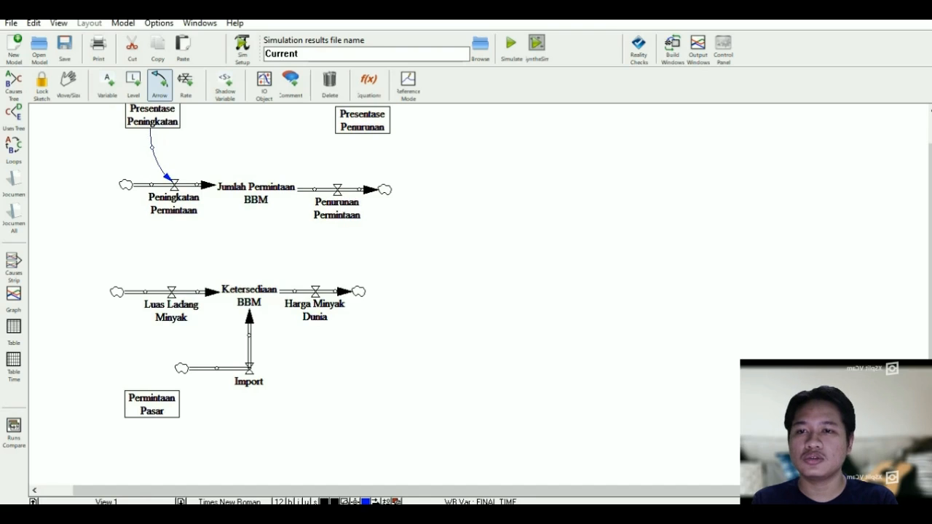
pyautogui.click(362, 121)
pyautogui.click(338, 185)
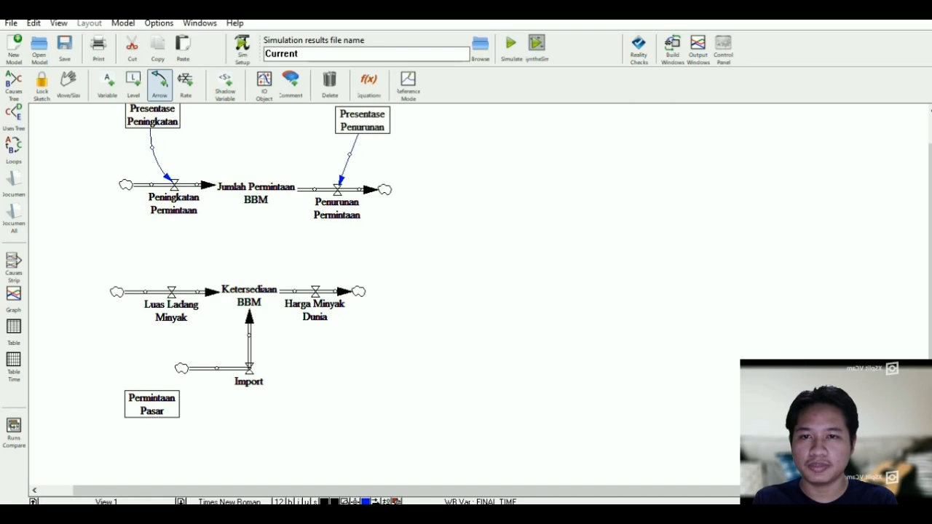
pyautogui.moveTo(349, 155); pyautogui.dragTo(364, 156)
# Draw a left-curved arrow from Jumlah Permintaan BBM to Ketersediaan BBM, and an arrow from Permintaan Pasar to Import.
pyautogui.click(255, 191)
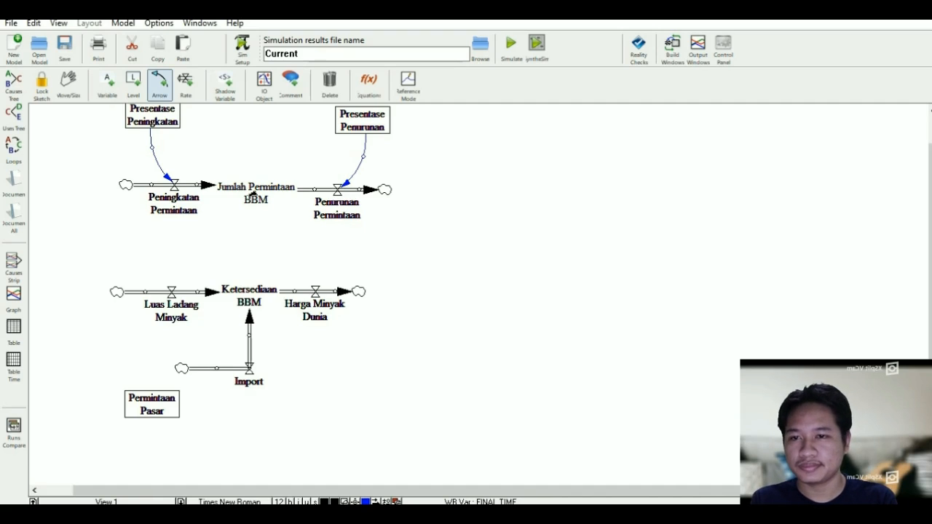
pyautogui.click(250, 295)
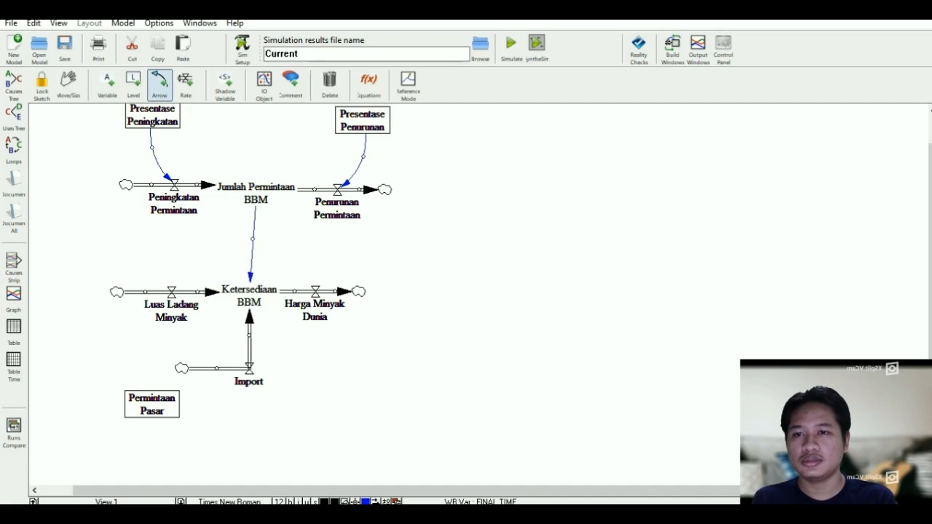
pyautogui.moveTo(252, 238); pyautogui.dragTo(225, 236)
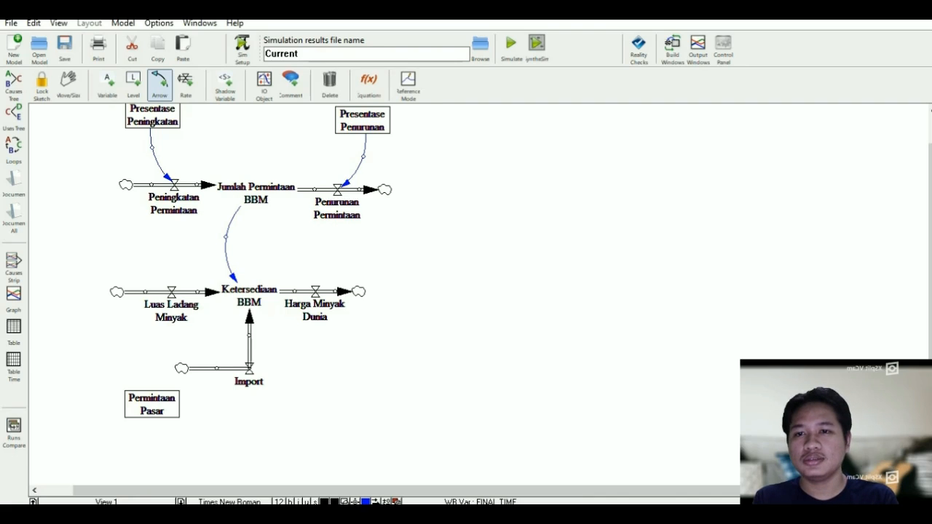
pyautogui.click(152, 404)
pyautogui.click(246, 380)
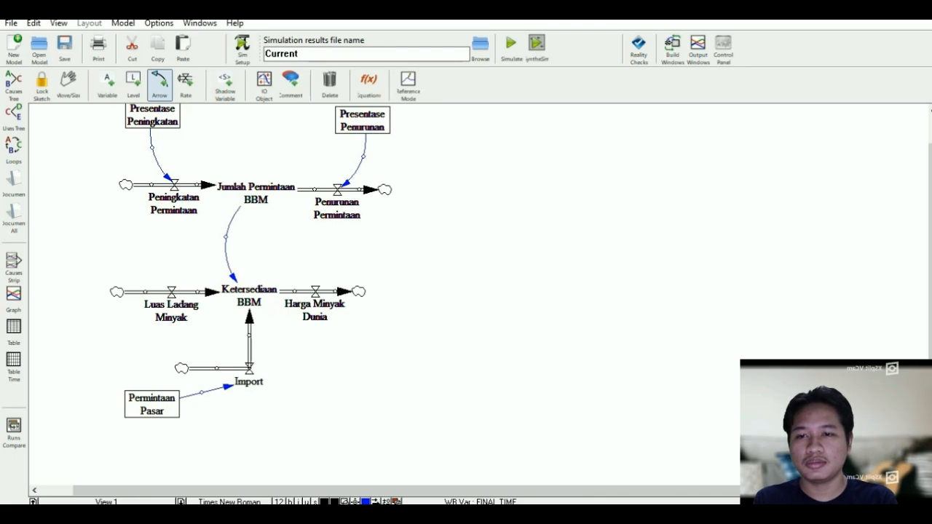
# Curve the arrow from Permintaan Pasar to Import downward, and lock the sketch.
pyautogui.moveTo(202, 393); pyautogui.dragTo(217, 403)
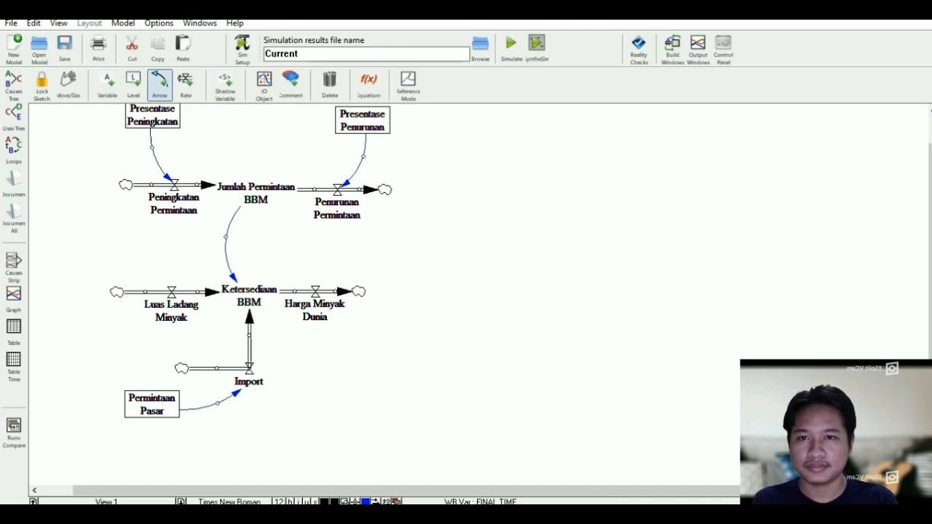
pyautogui.click(68, 84)
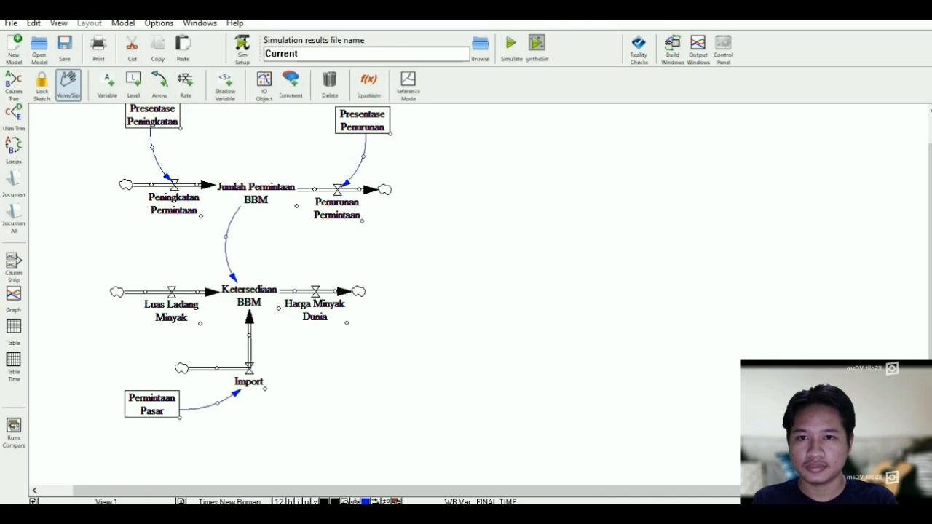
pyautogui.click(42, 84)
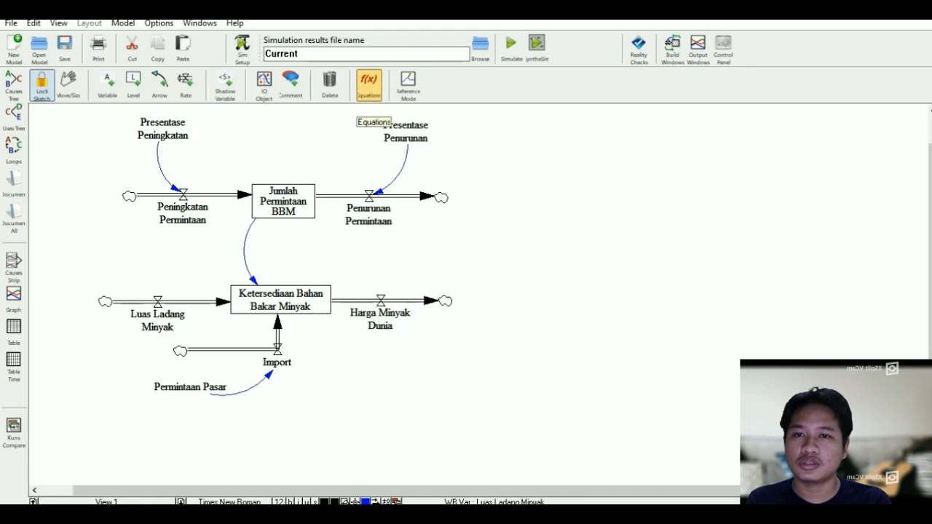
# Review the equations of Jumlah Permintaan BBM, Peningkatan Permintaan, Presentase Peningkatan, Penurunan Permintaan and Presentase Penurunan in turn.
pyautogui.click(369, 81)
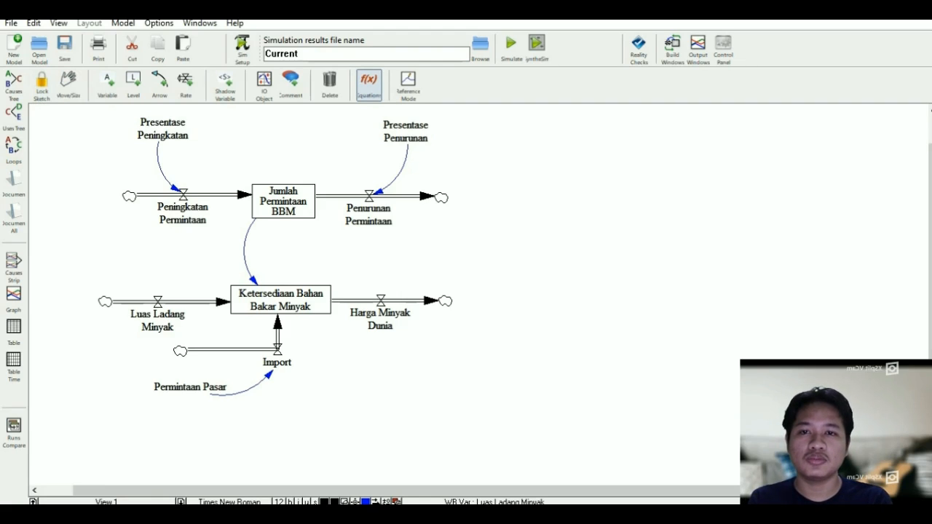
pyautogui.click(284, 201)
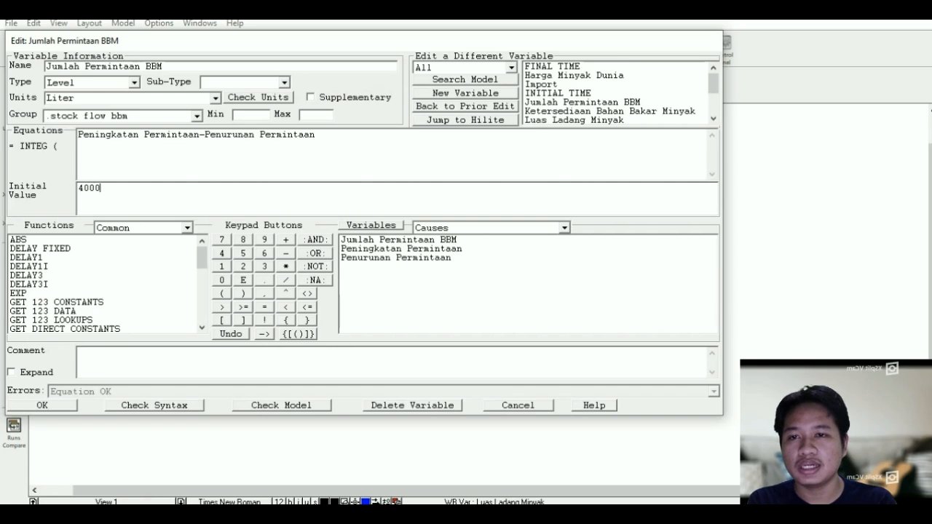
pyautogui.press('Return')
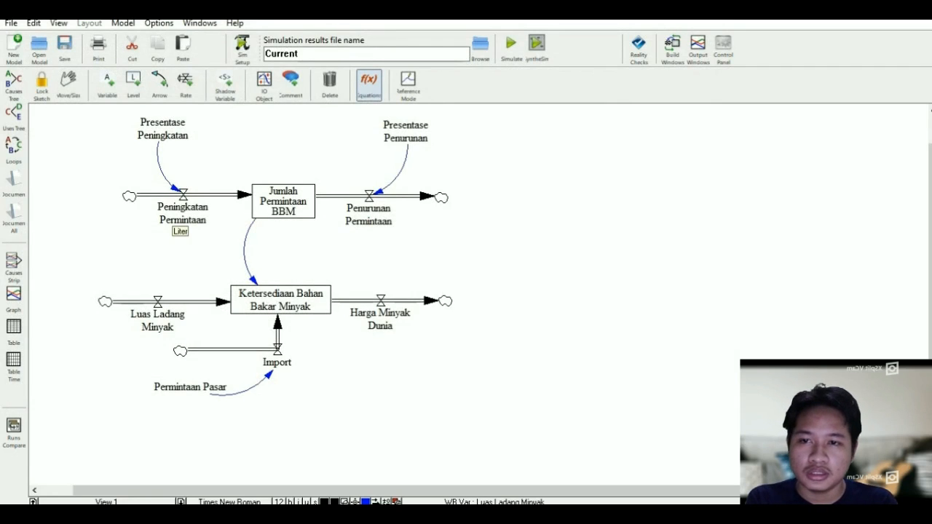
pyautogui.click(183, 213)
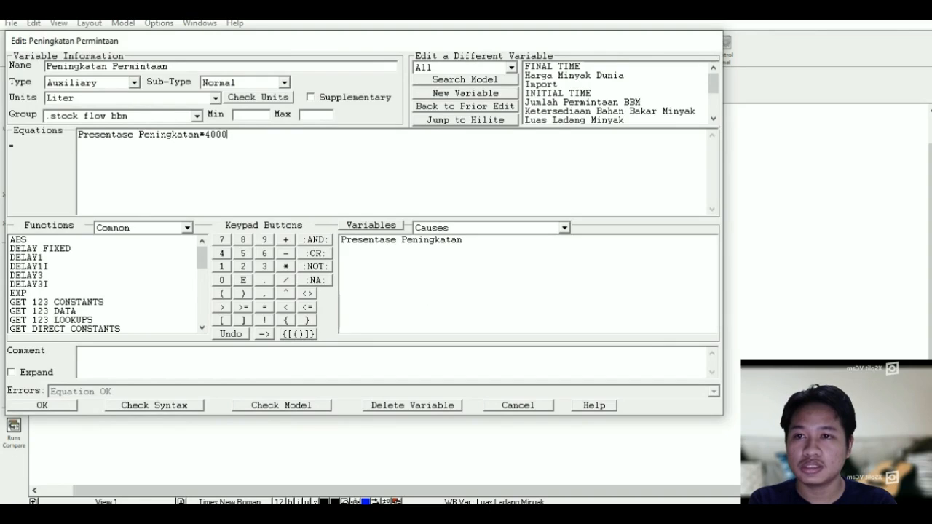
pyautogui.press('Return')
pyautogui.click(162, 129)
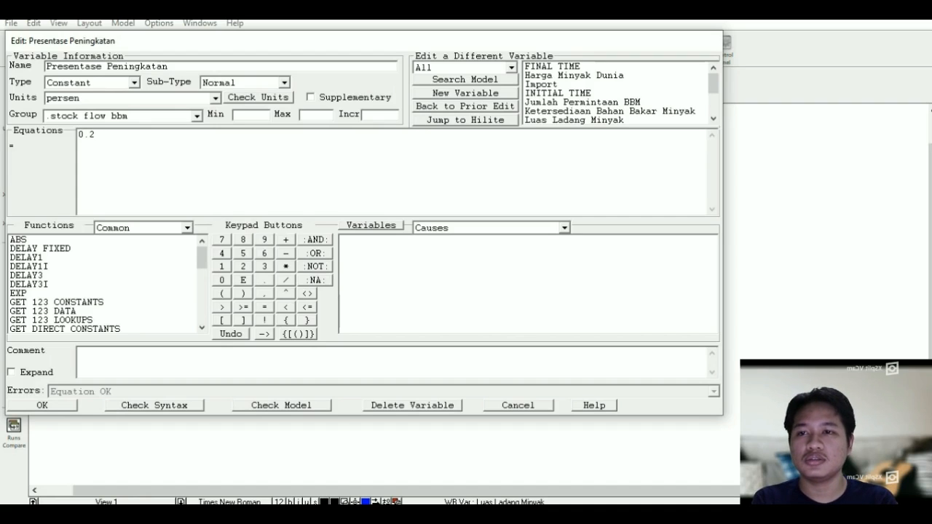
pyautogui.click(43, 406)
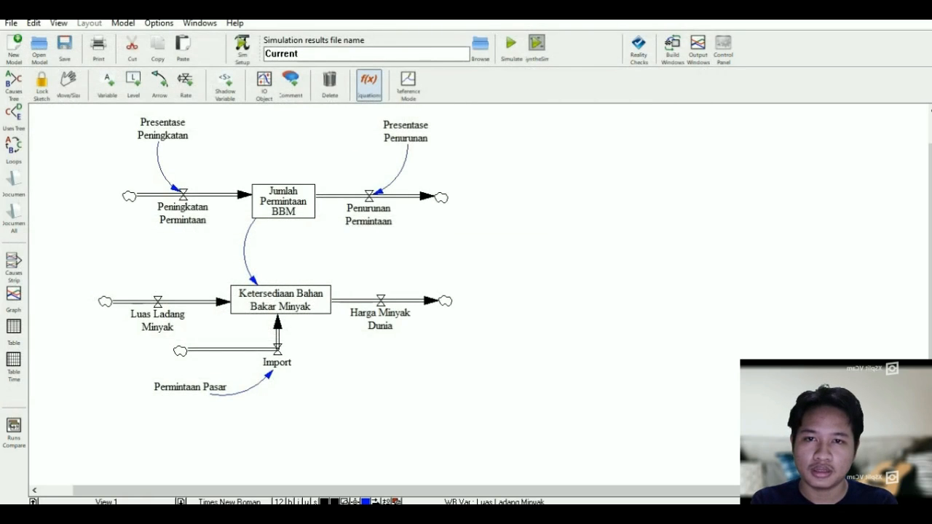
pyautogui.click(368, 214)
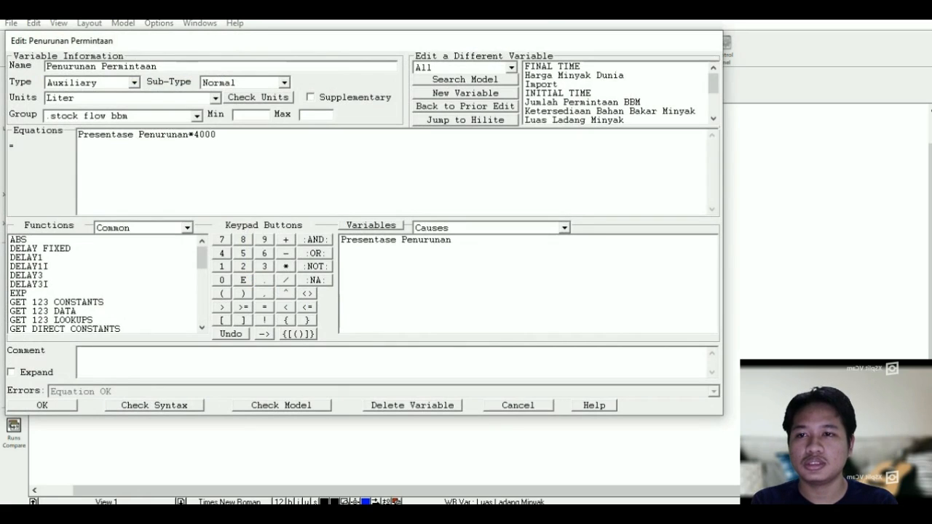
pyautogui.click(42, 406)
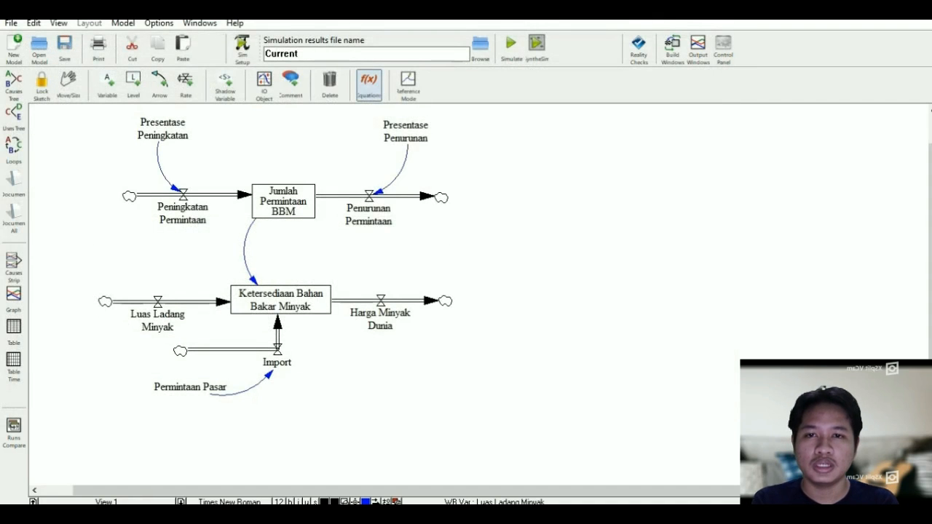
pyautogui.click(405, 132)
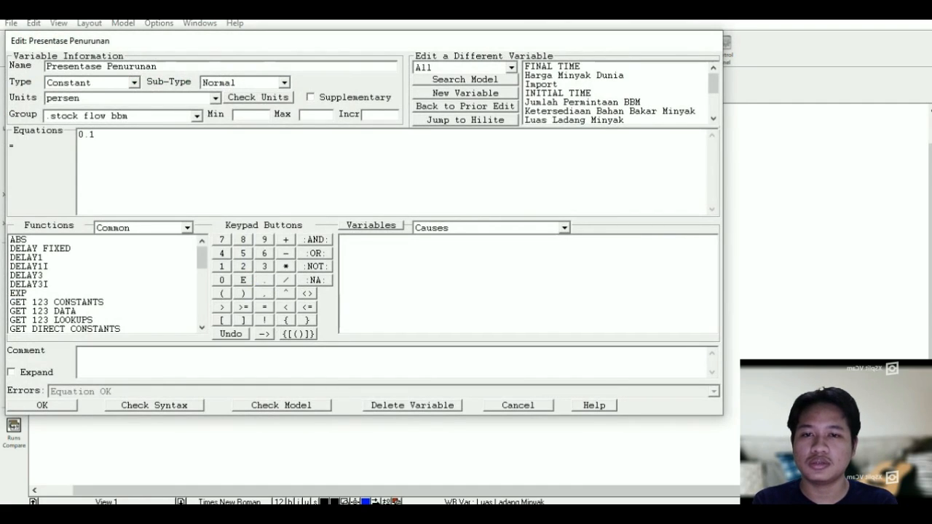
pyautogui.press('Return')
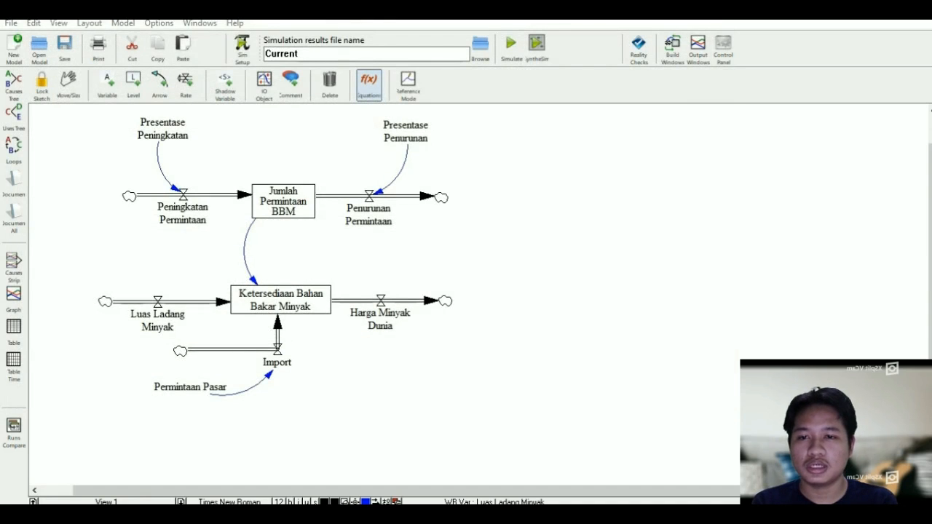
# Review the equations of Ketersediaan Bahan Bakar Minyak, Luas Ladang Minyak, Permintaan Pasar, Import and Harga Minyak Dunia in turn.
pyautogui.click(262, 310)
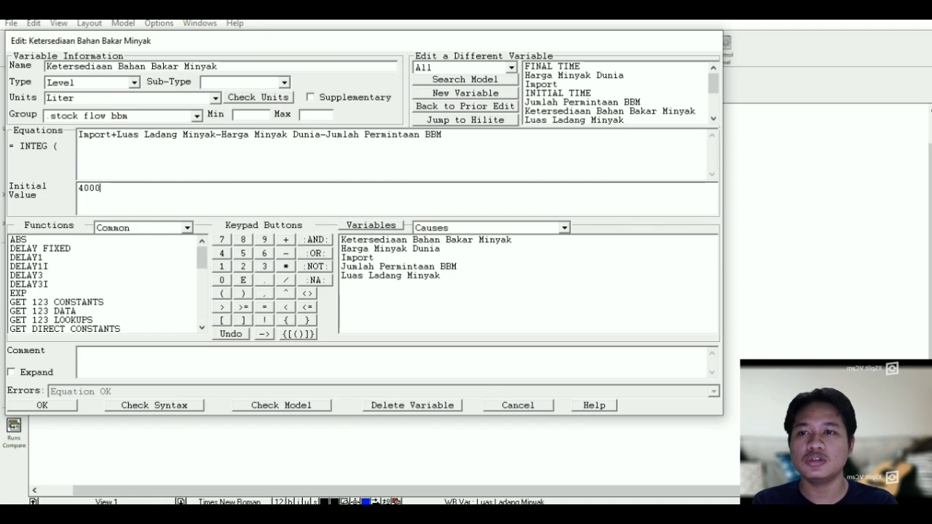
pyautogui.press('Return')
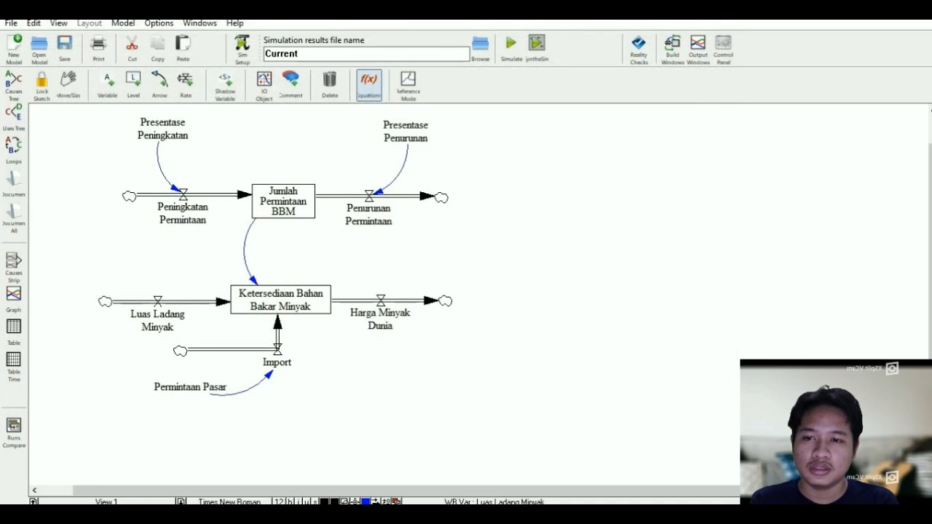
pyautogui.click(157, 319)
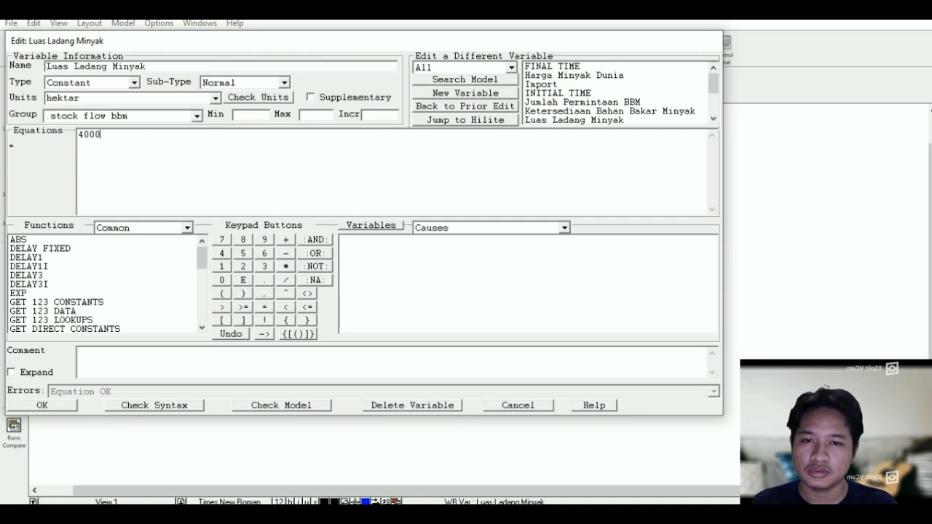
pyautogui.press('Return')
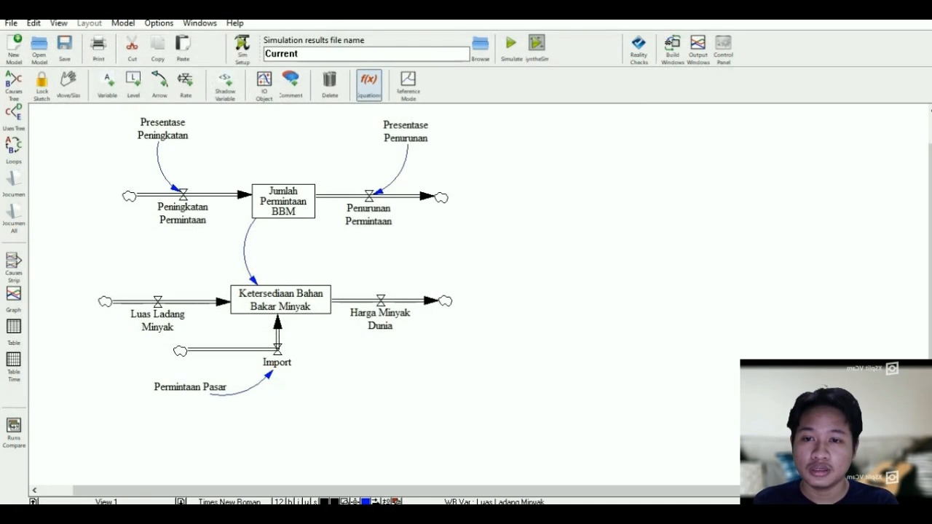
pyautogui.click(190, 387)
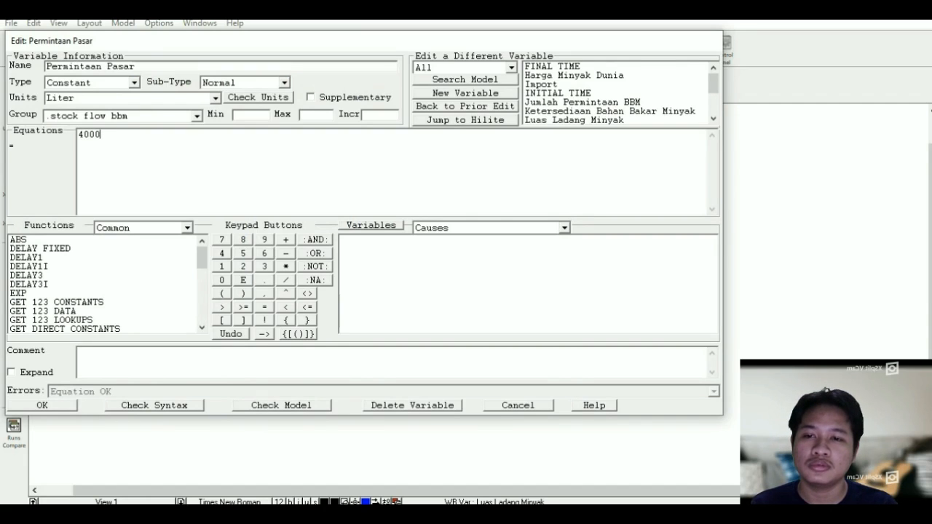
pyautogui.click(42, 405)
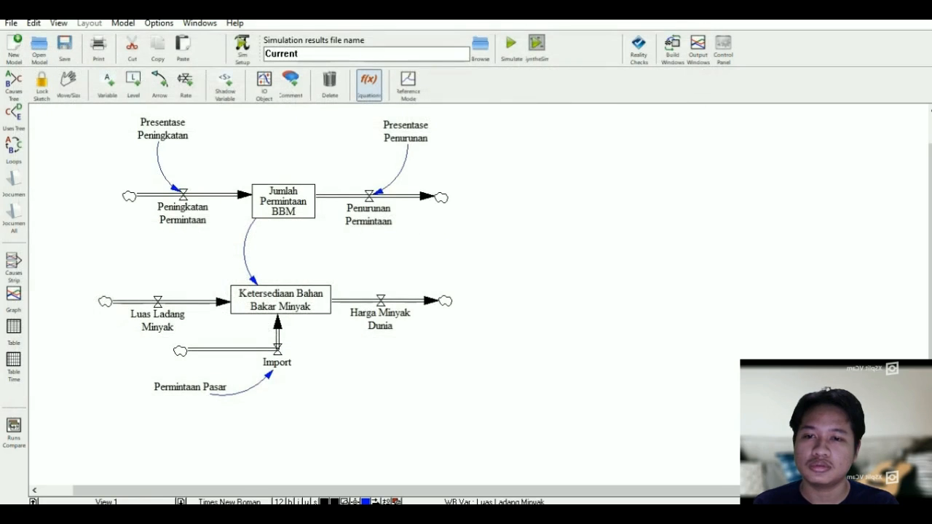
pyautogui.click(277, 361)
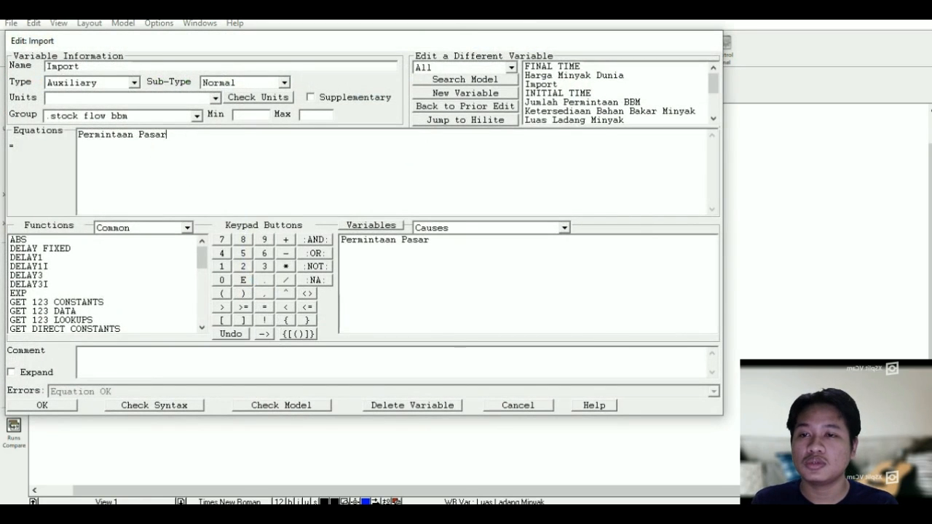
pyautogui.press('Return')
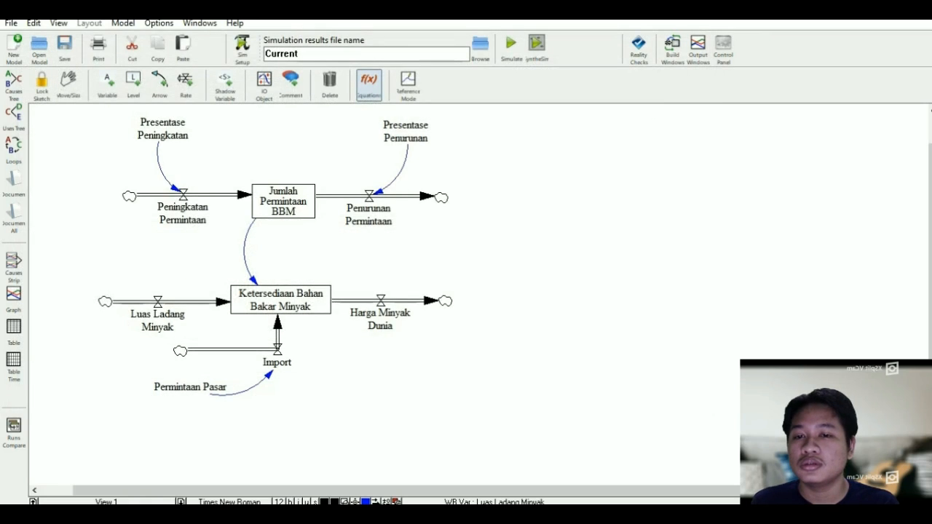
pyautogui.click(380, 319)
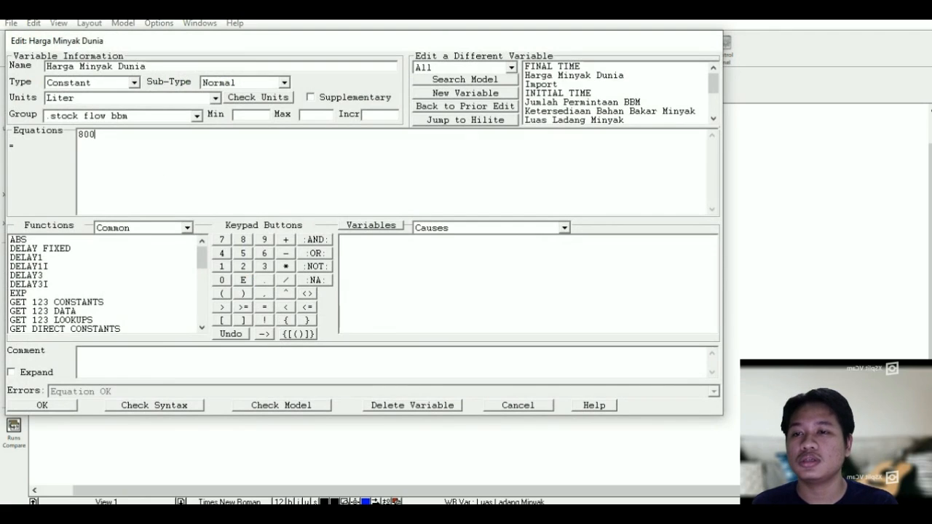
pyautogui.click(42, 406)
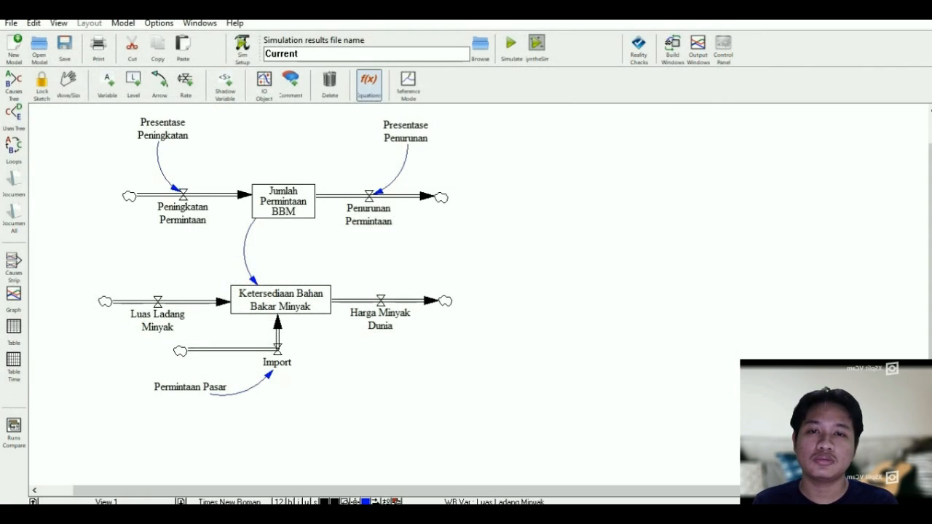
# Simulate the model, overwriting the existing Current dataset.
pyautogui.click(511, 46)
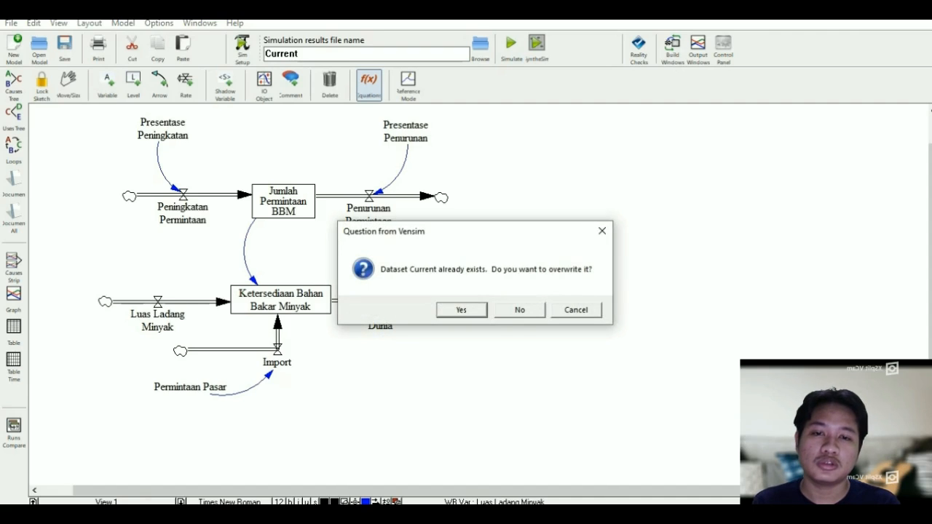
pyautogui.press('Return')
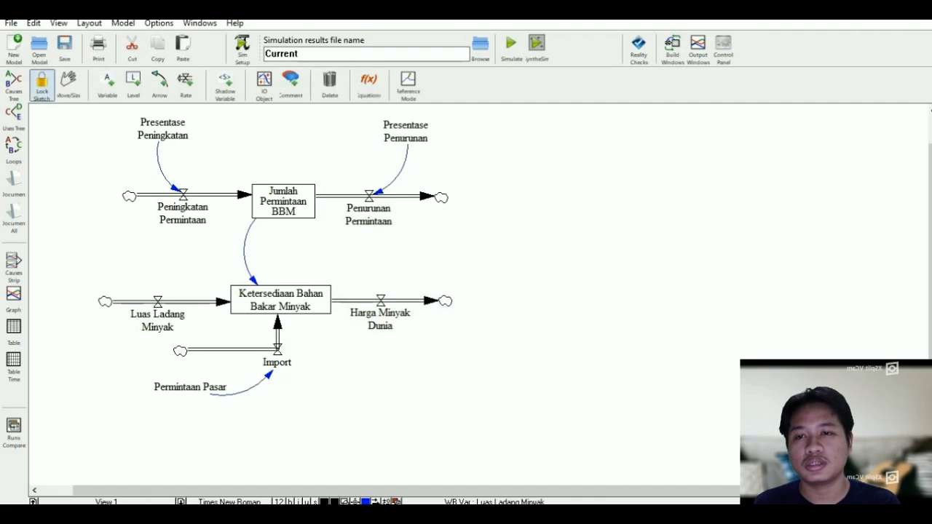